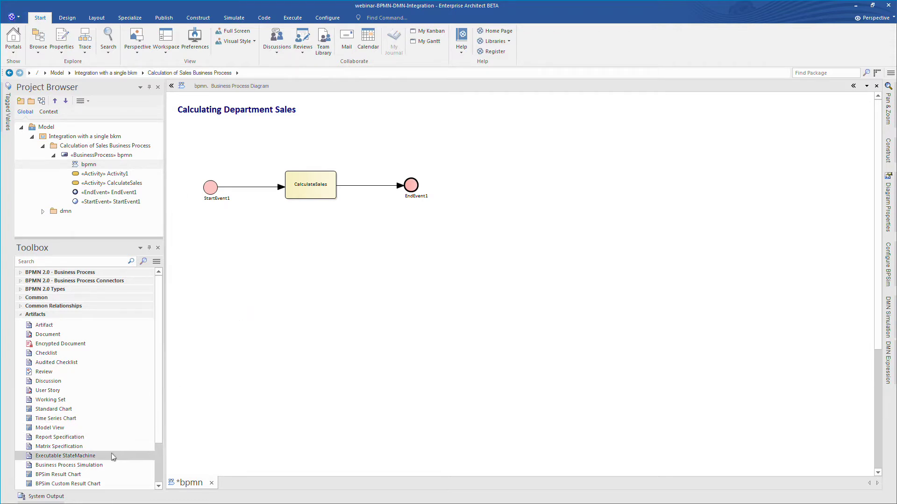
Place a Business Process Simulation artifact named MyWebinarSimExample below the process
left_click(93, 467)
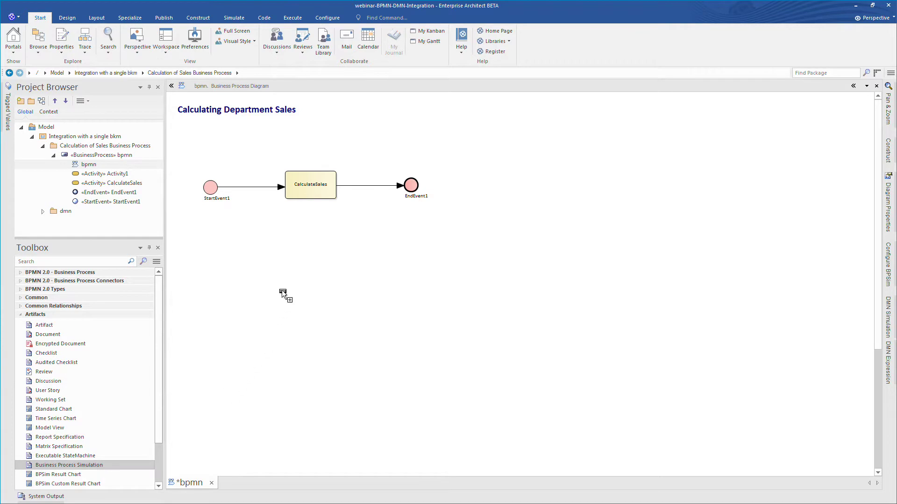
left_click(256, 278)
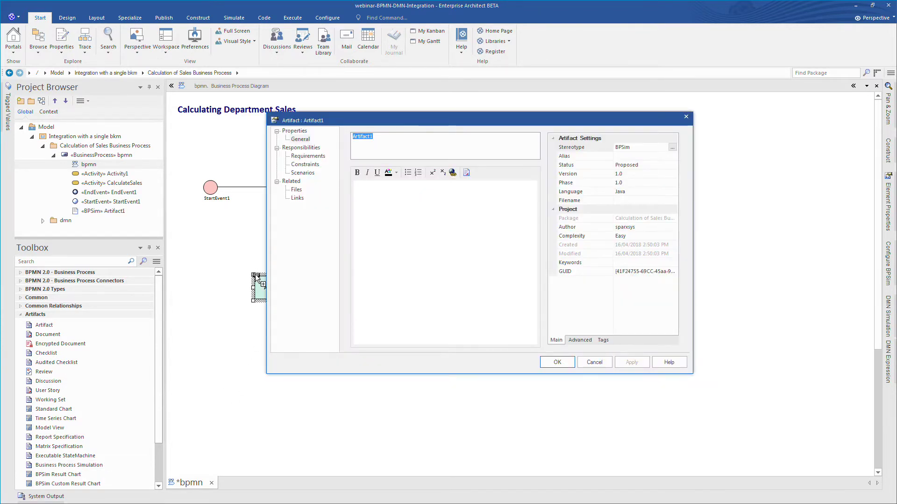
type("MyWebinarSimExample")
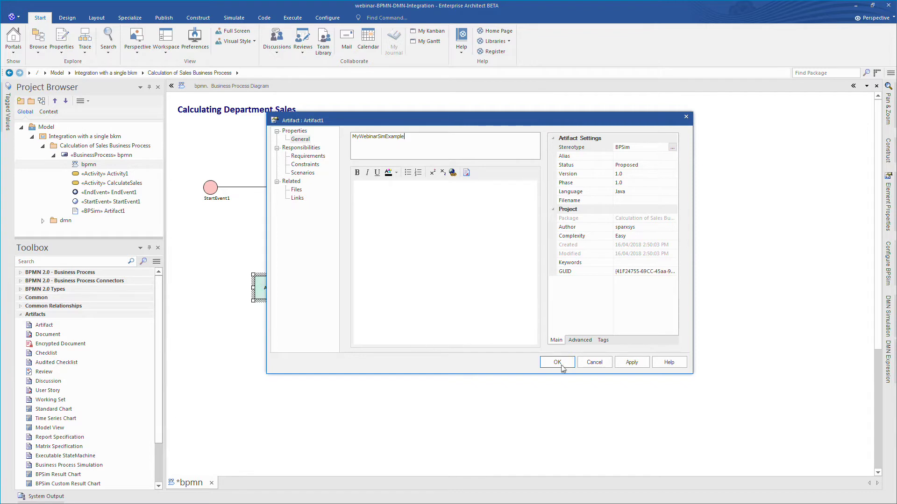
left_click(558, 362)
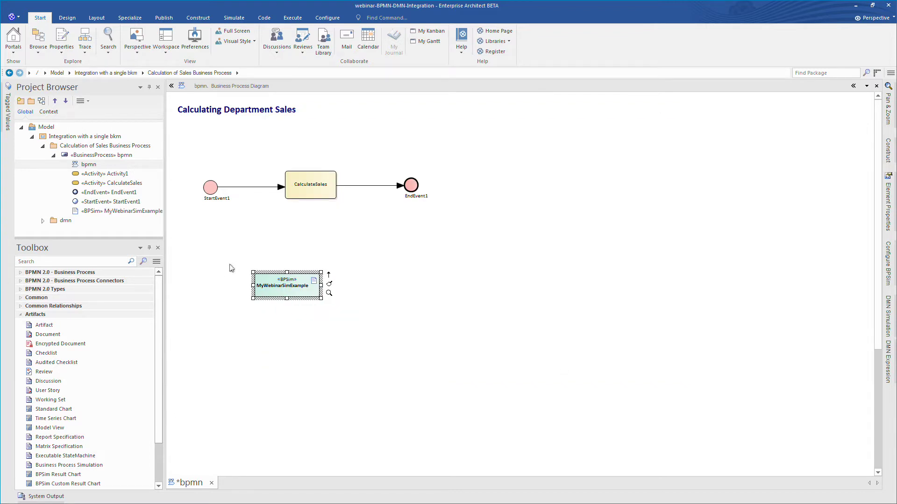
Set the new artifact's BPSim expression language to Java
double_click(282, 287)
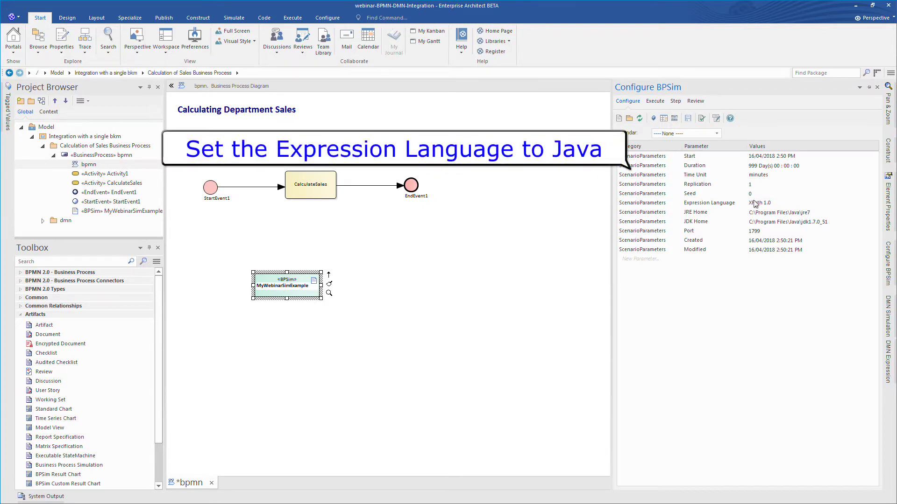
left_click(756, 204)
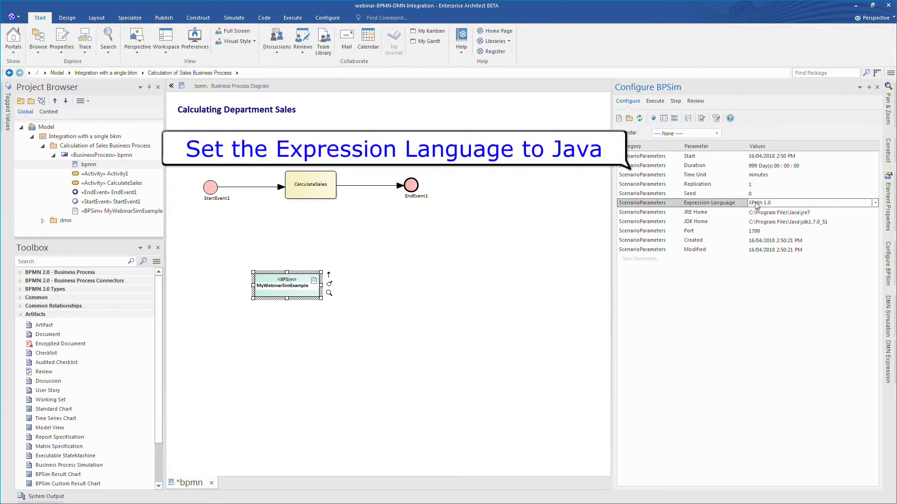
left_click(876, 204)
left_click(858, 219)
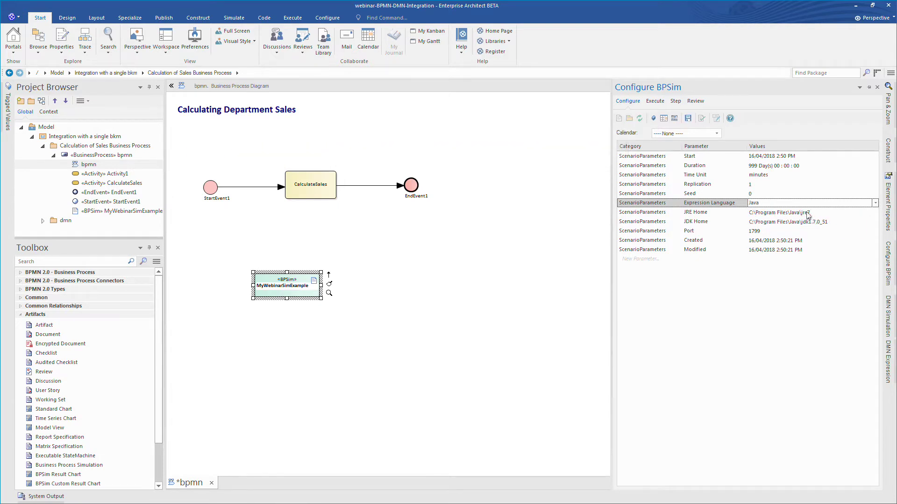
left_click(807, 213)
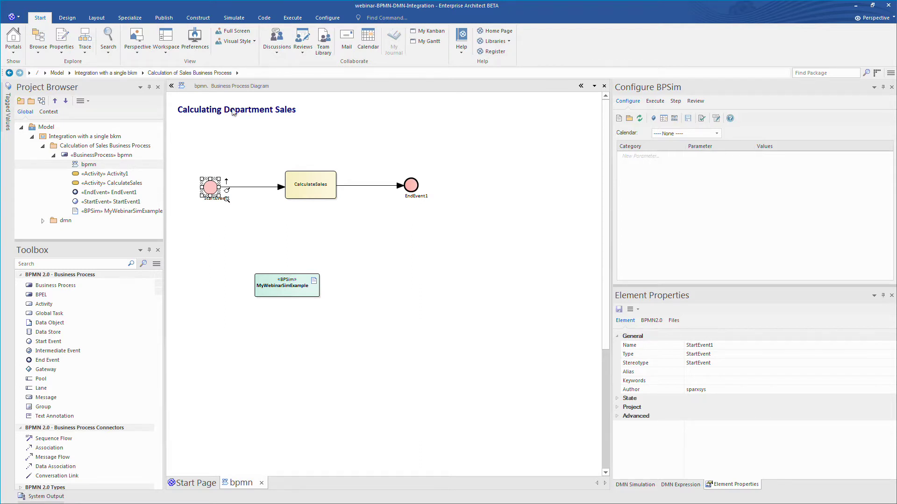
Create a new Class diagram in the Calculation of Sales Business Process package
left_click(91, 146)
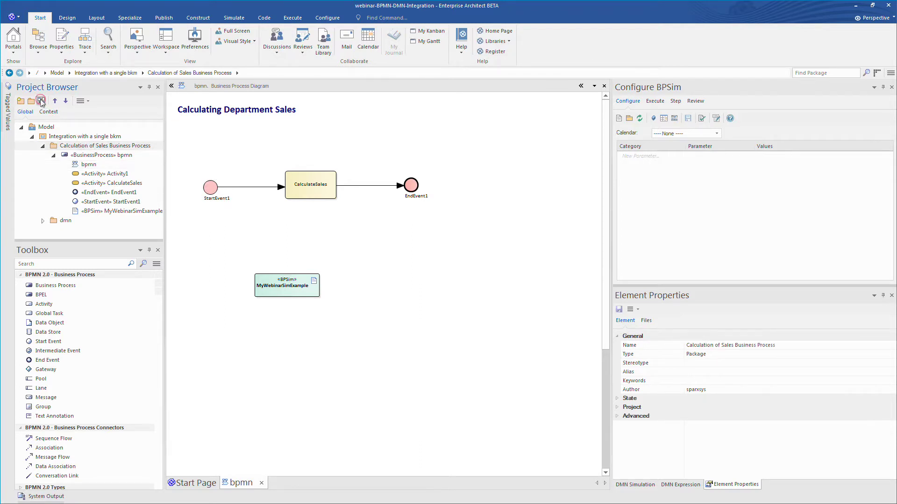
left_click(42, 101)
left_click(419, 196)
mouse_move(378, 345)
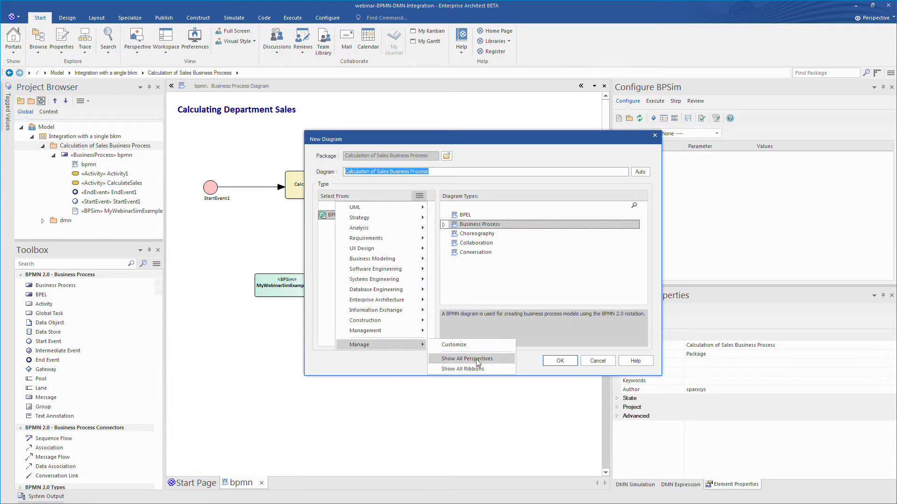
left_click(467, 359)
left_click(351, 215)
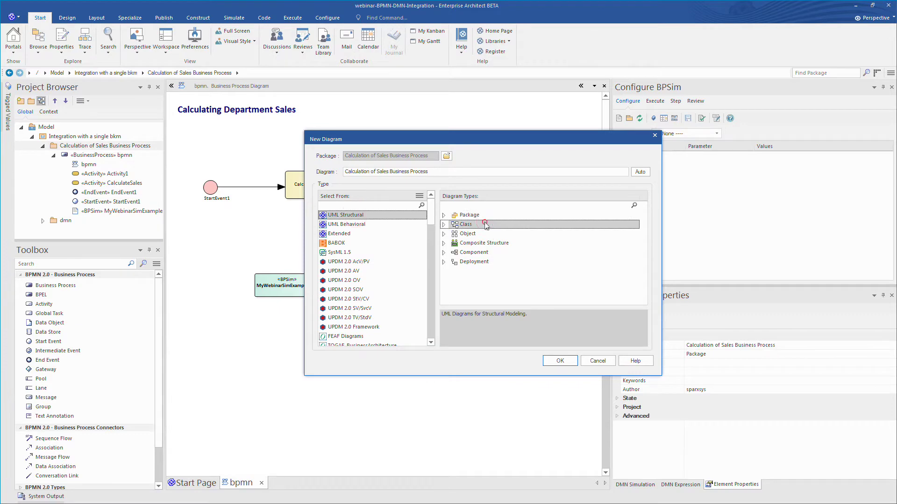
double_click(466, 224)
Add MyWebinarSimExample and the DMN Artifact1 to the class diagram as links
left_click(122, 220)
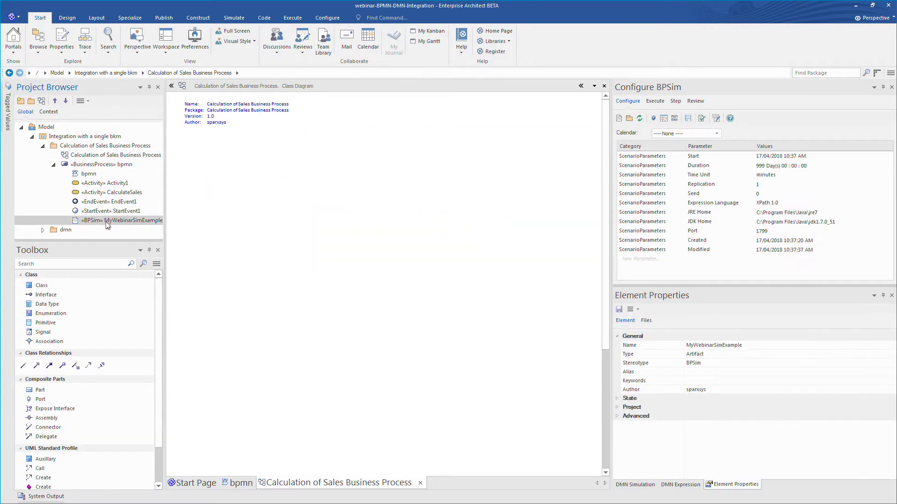
left_click_drag(107, 223, 209, 150)
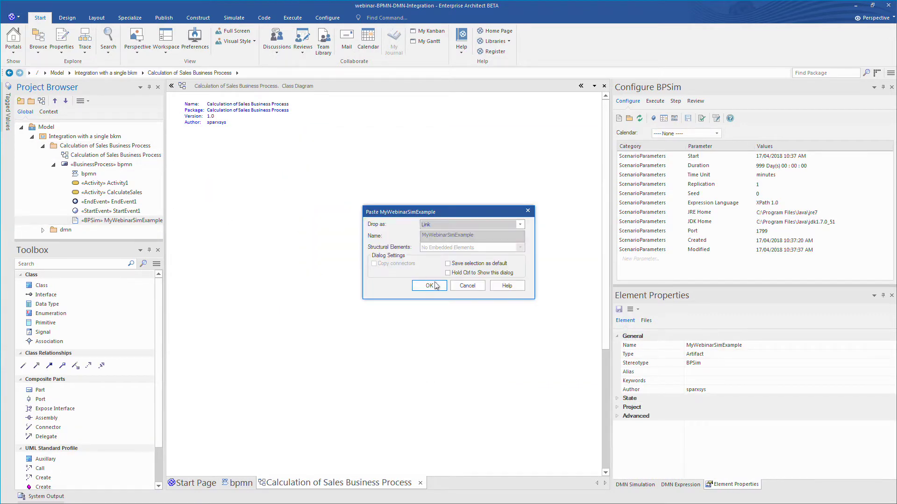
left_click(428, 276)
left_click(43, 230)
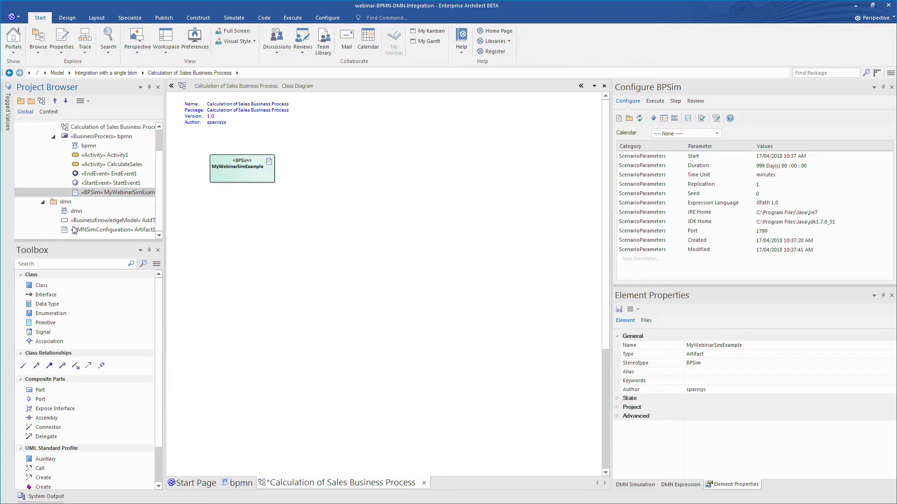
left_click(88, 230)
left_click_drag(88, 231, 404, 160)
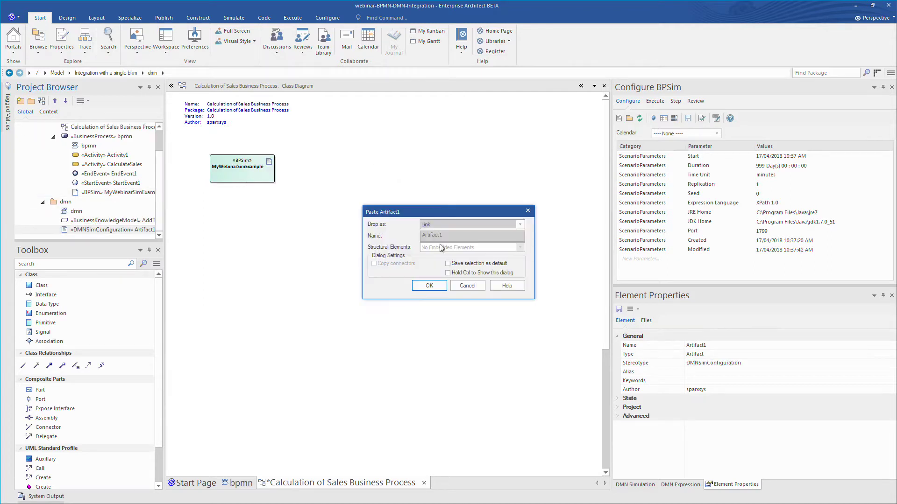
left_click(435, 230)
Connect MyWebinarSimExample to Artifact1 with a Dependency
left_click(249, 169)
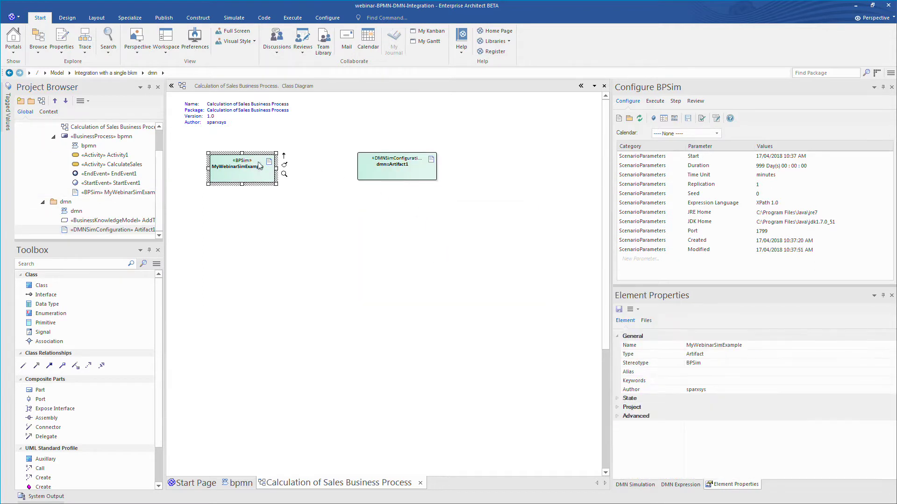
left_click_drag(284, 160, 397, 168)
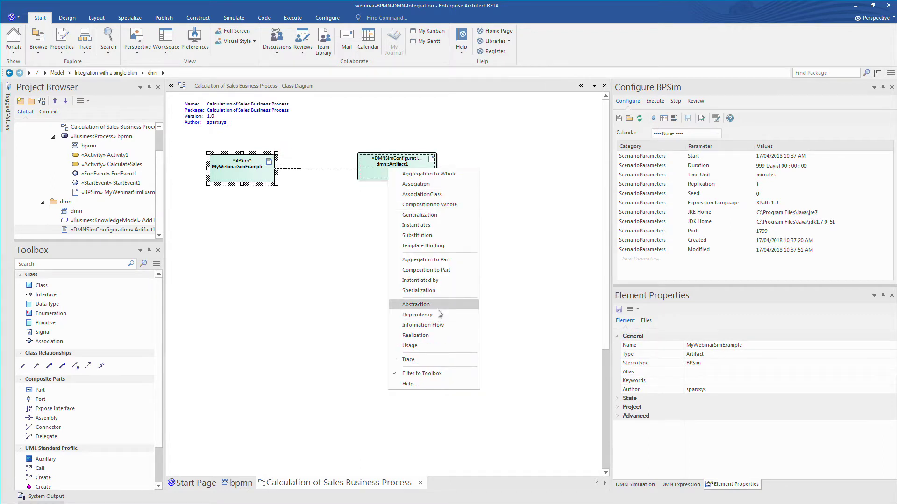
left_click(436, 316)
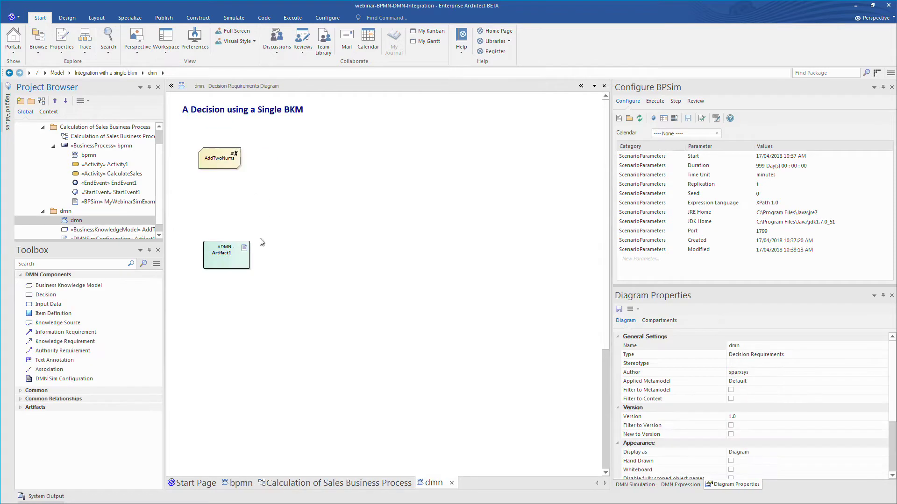
Show Artifact1's Generate Module settings for AddTwoNums and inspect the module path's file name
left_click(229, 258)
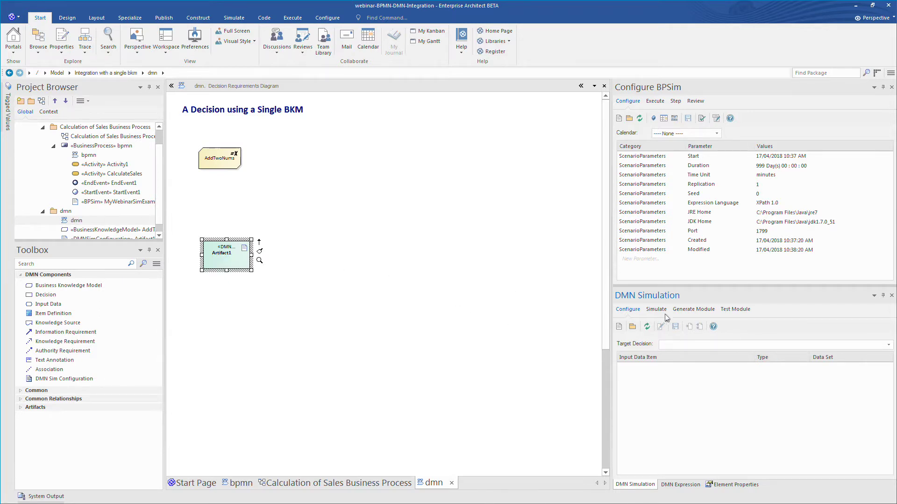
left_click(694, 310)
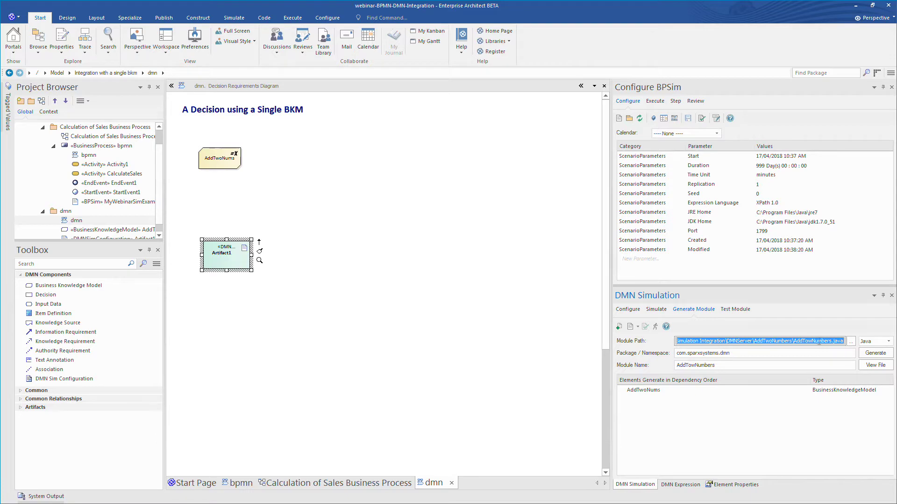
left_click_drag(816, 341, 844, 342)
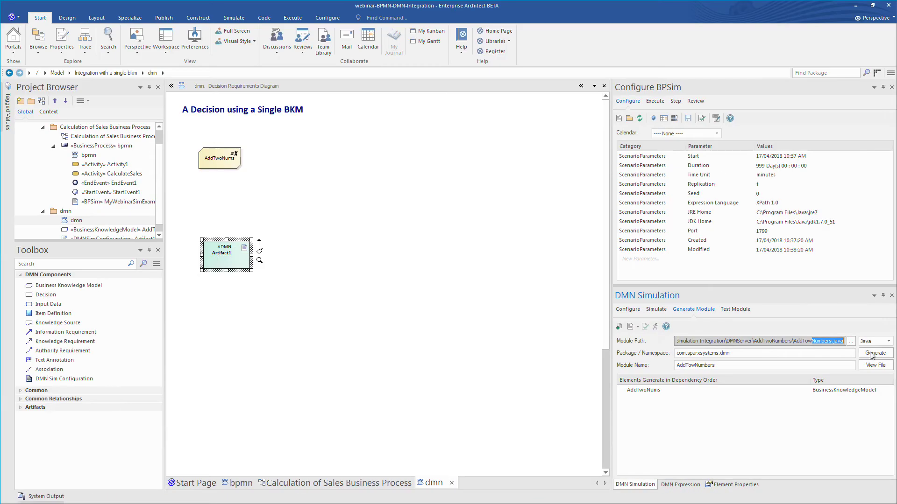
Generate the AddTowNumbers Java module, review its code, and compile-validate it successfully
left_click(874, 353)
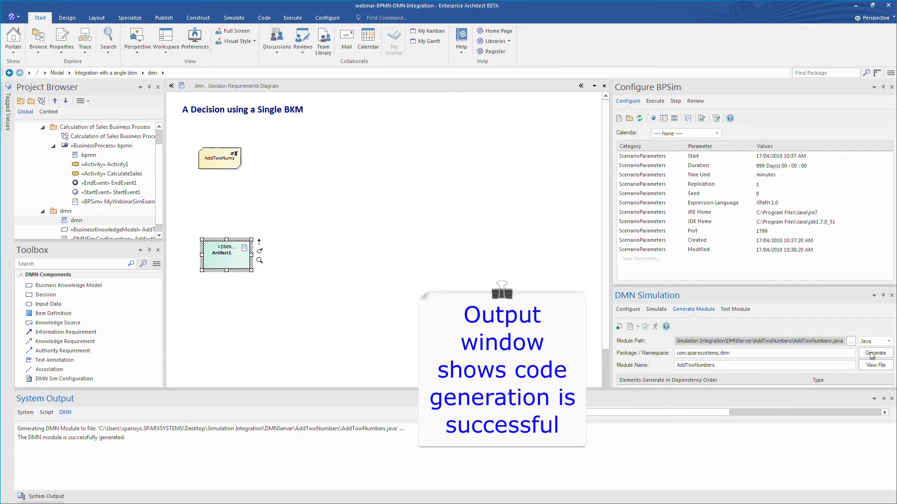
left_click(876, 364)
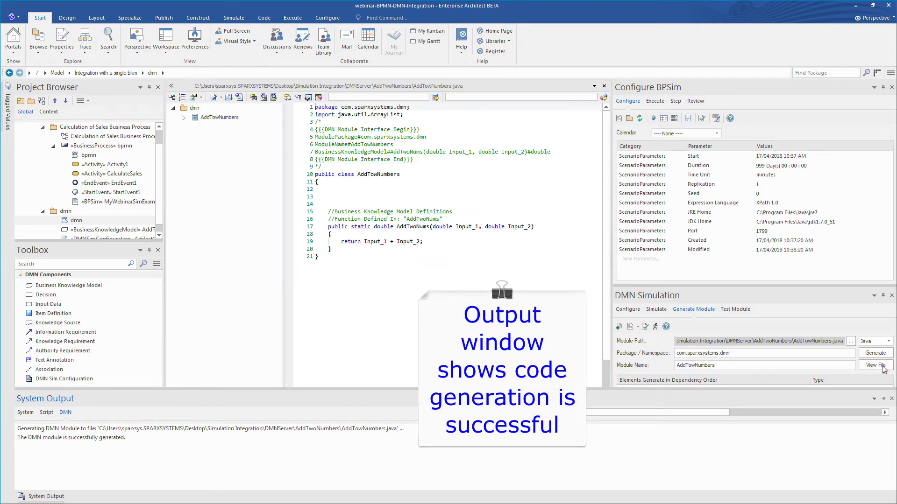
left_click(646, 326)
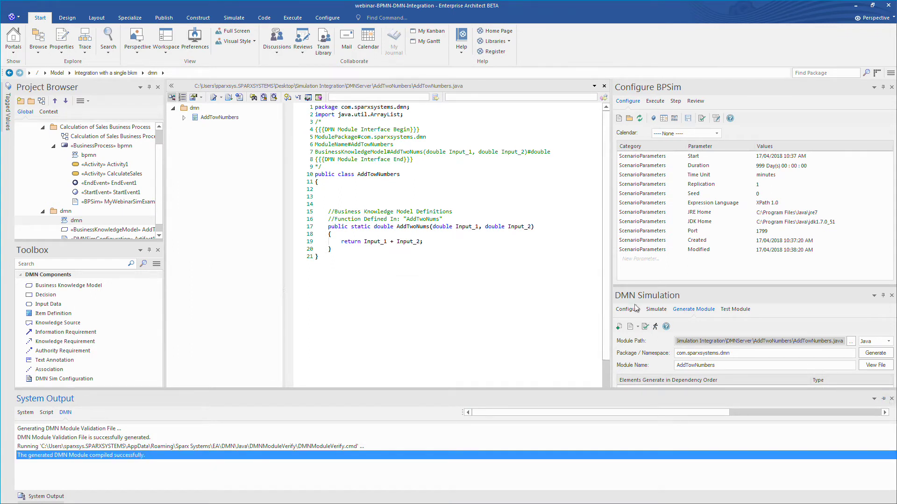
left_click(441, 211)
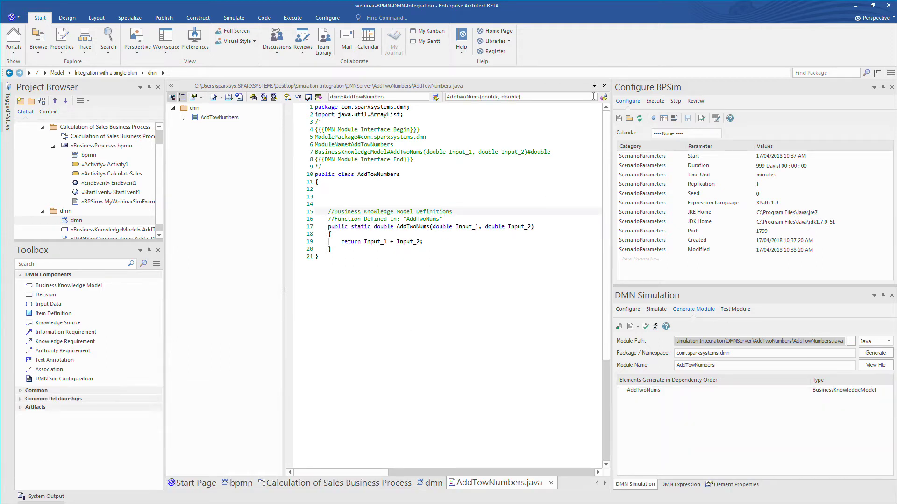
left_click(604, 87)
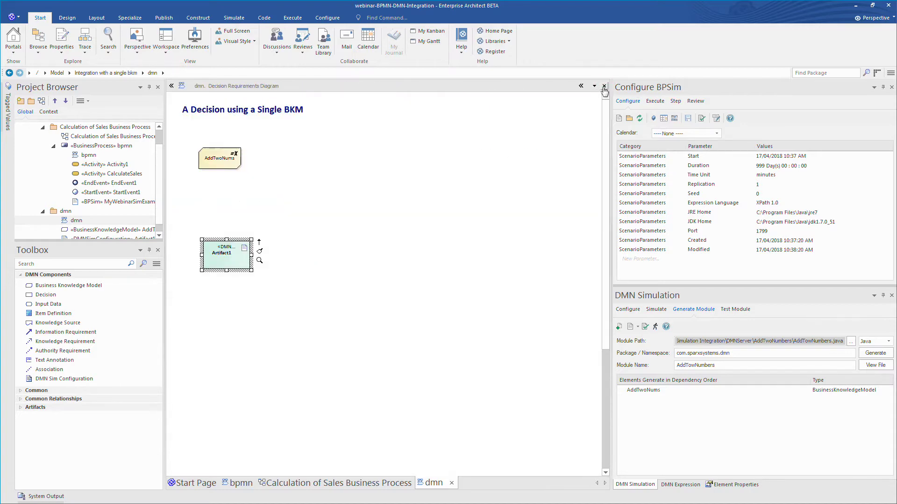
Close the dmn diagram and return to the Calculating Department Sales BPMN diagram
left_click(604, 86)
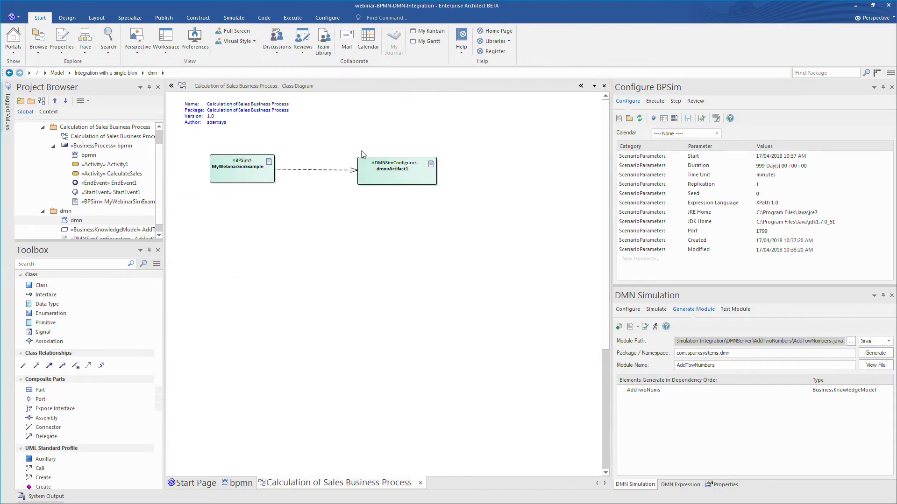
left_click(258, 171)
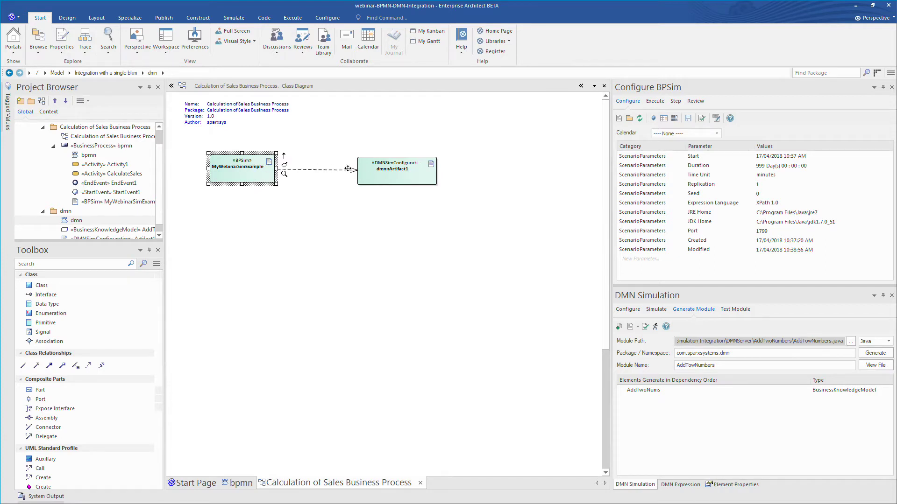
double_click(88, 155)
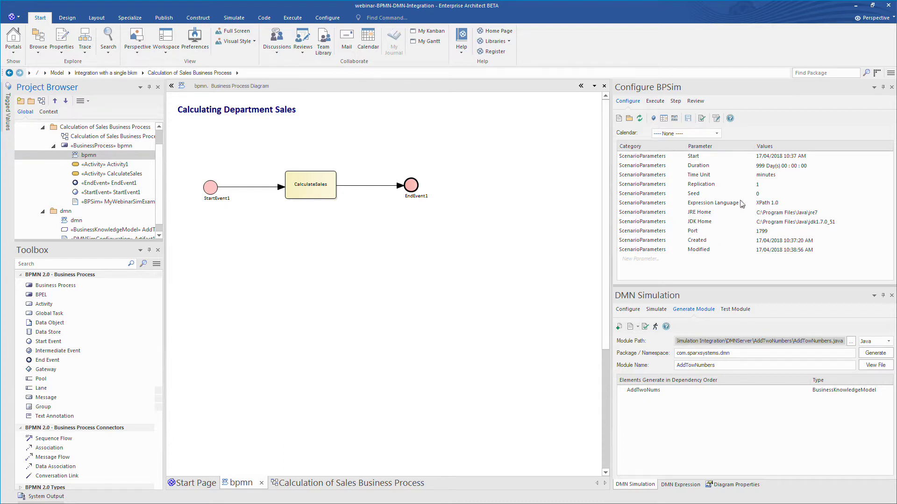
Change the BPSim expression language from XPath 1.0 to Java
left_click(792, 202)
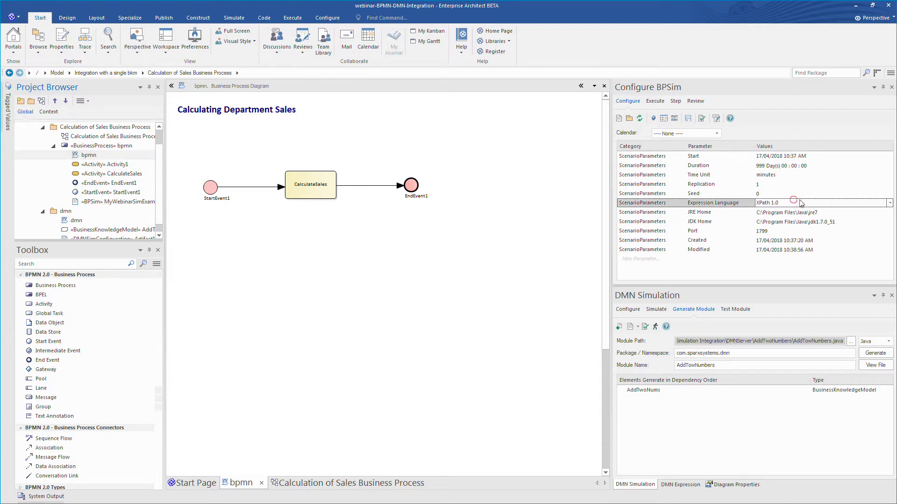
left_click(889, 204)
left_click(810, 220)
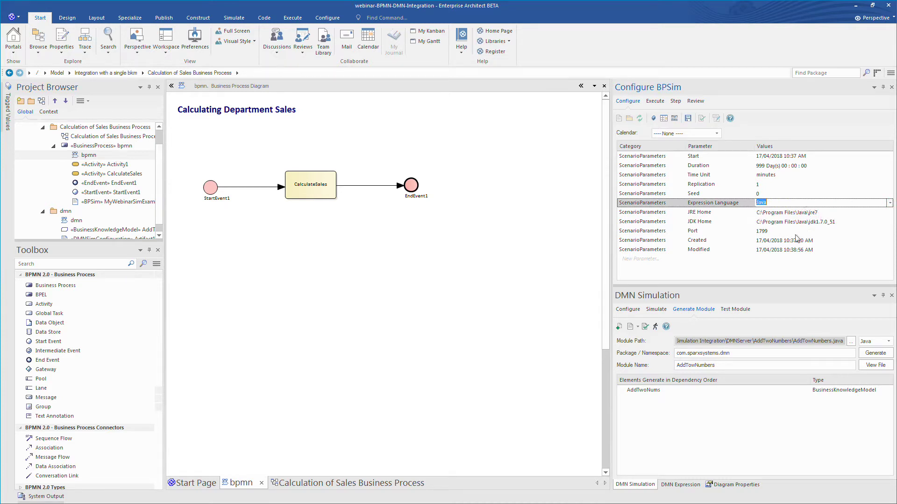
left_click(778, 267)
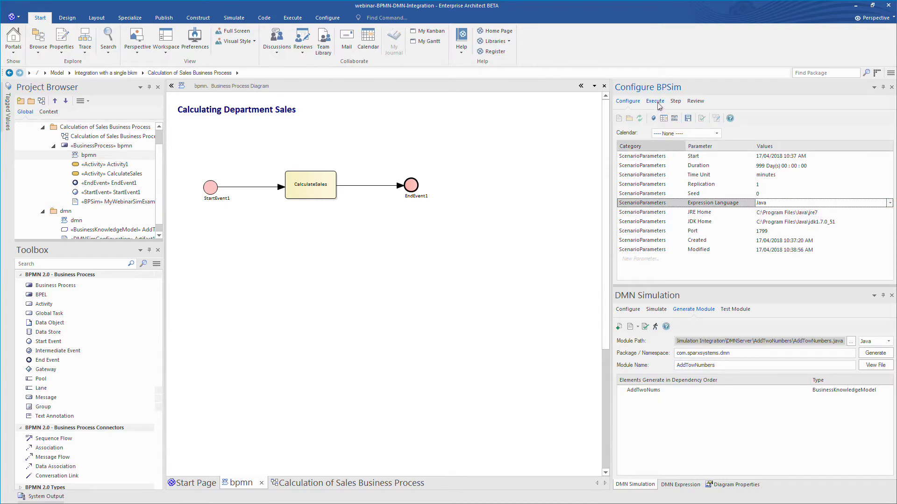
Give StartEvent1 a Control parameter TriggerCount with value 1
left_click(212, 189)
left_click(648, 155)
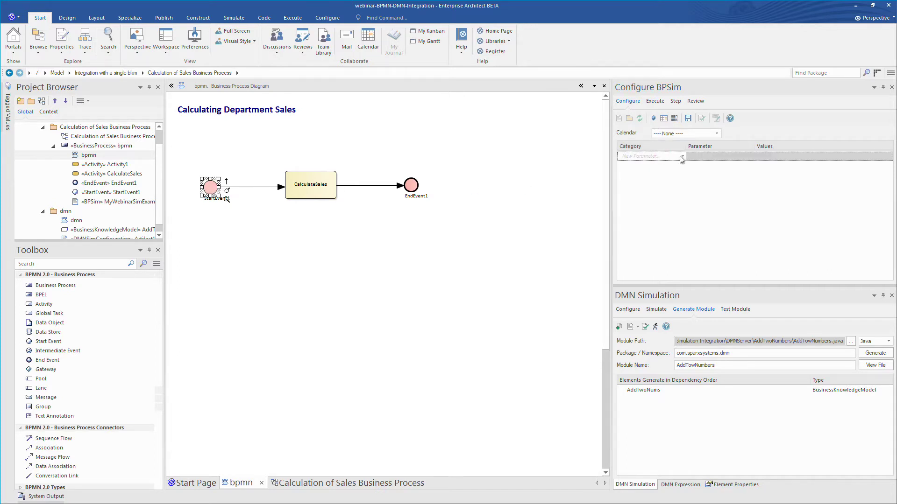
left_click(681, 155)
left_click(718, 156)
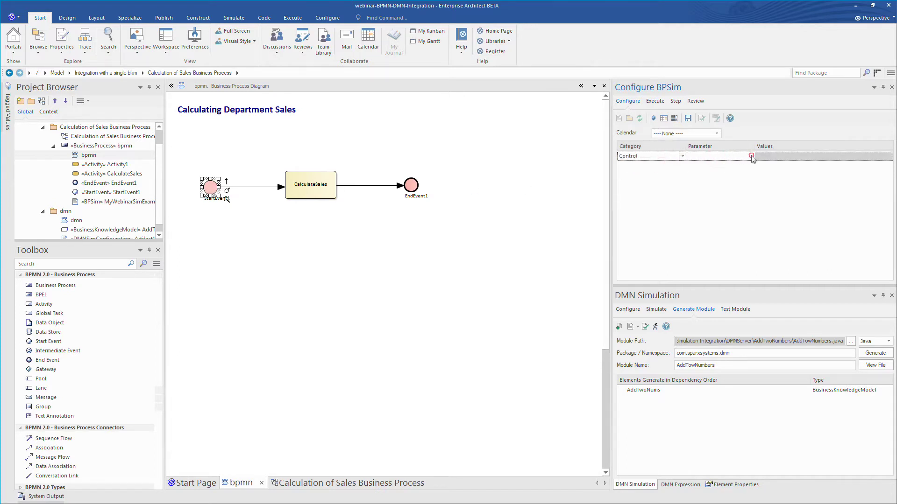
left_click(750, 158)
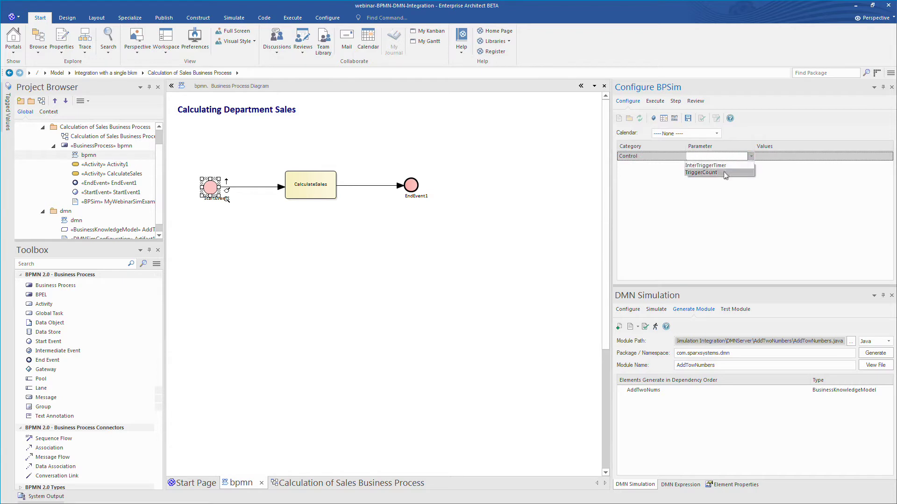
left_click(720, 171)
left_click(783, 157)
type("1")
left_click(784, 176)
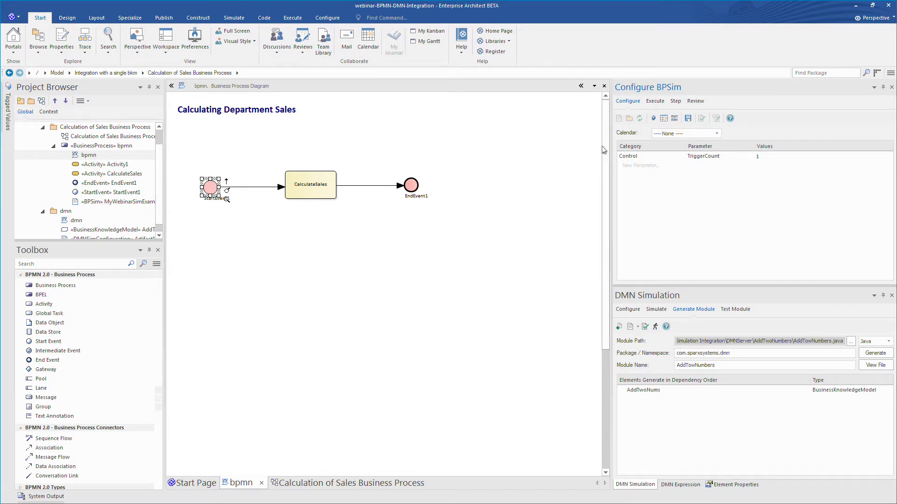
Define double simulation properties deptA and deptB in the property parameters editor
left_click(654, 119)
left_click(387, 203)
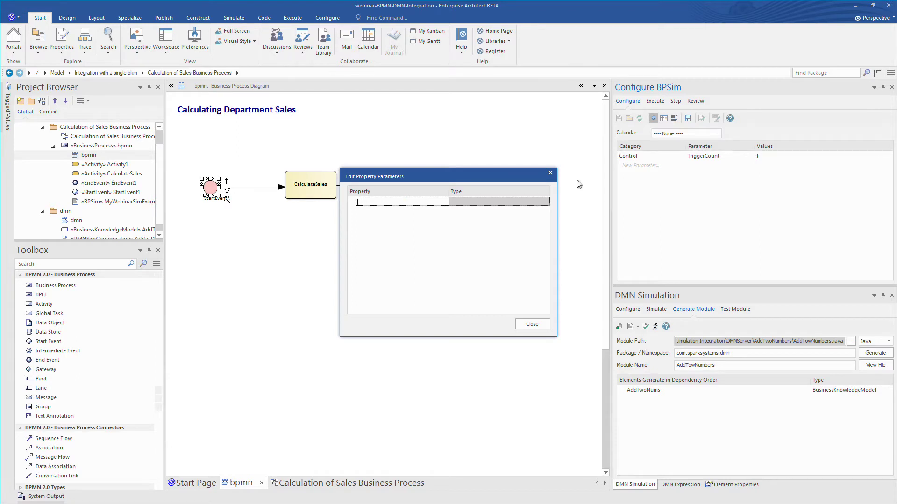
type("de")
key("Return")
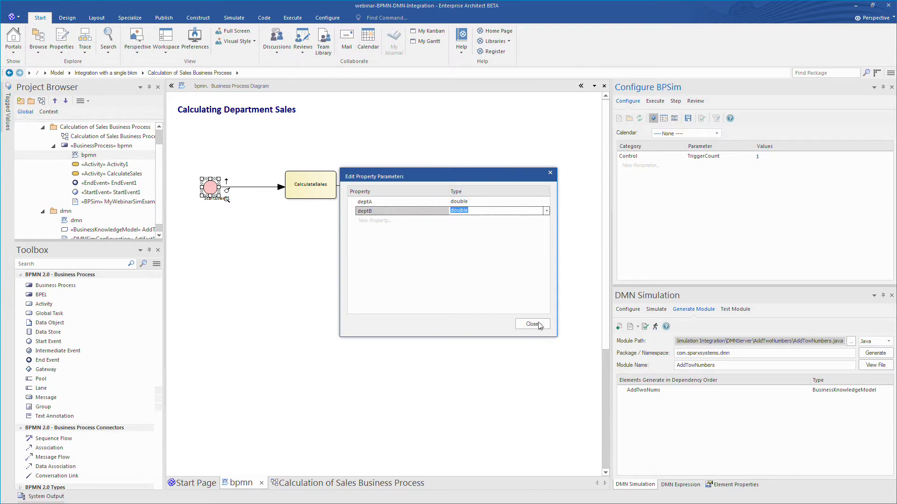
left_click(532, 324)
left_click(660, 157)
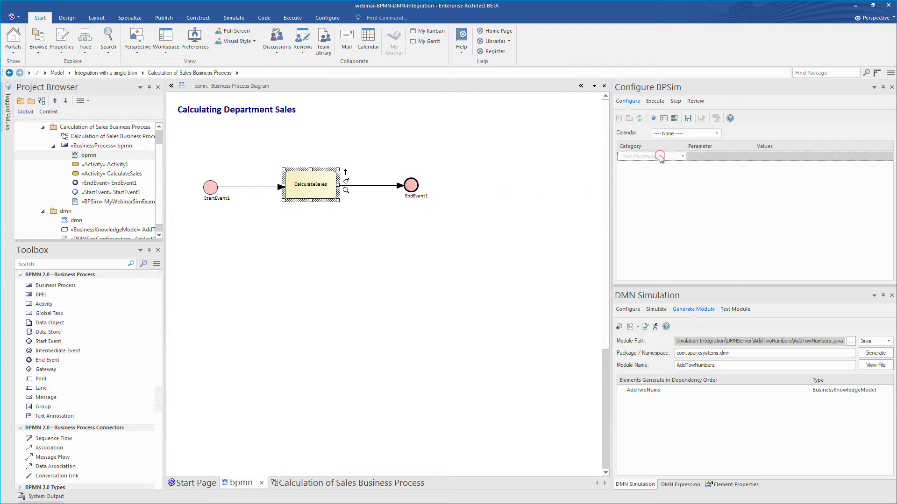
Add a Property parameter deptA with constant value 25 to the start event
left_click(211, 188)
left_click(681, 168)
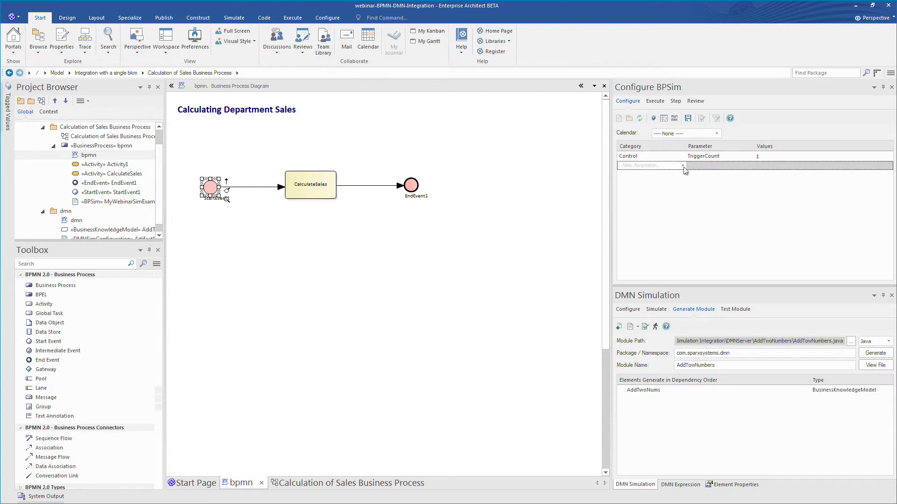
left_click(683, 167)
left_click(631, 175)
left_click(751, 166)
left_click(708, 175)
left_click(799, 166)
left_click(888, 167)
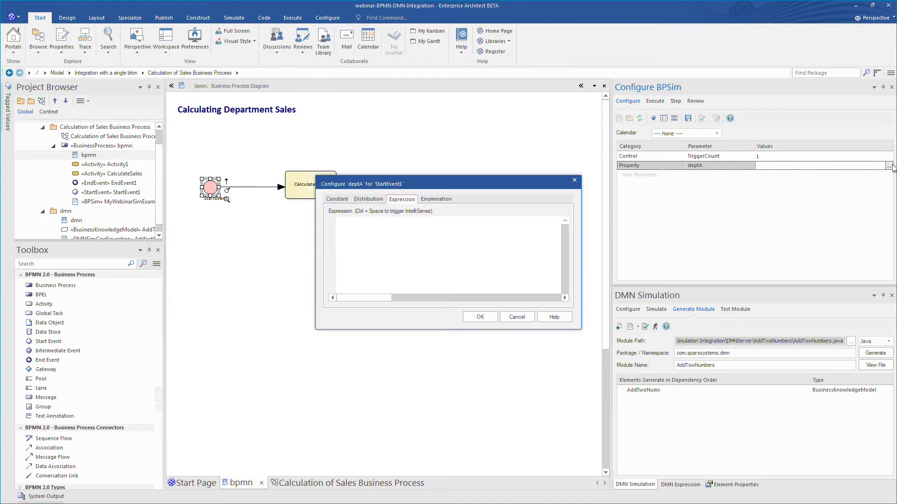
left_click(337, 199)
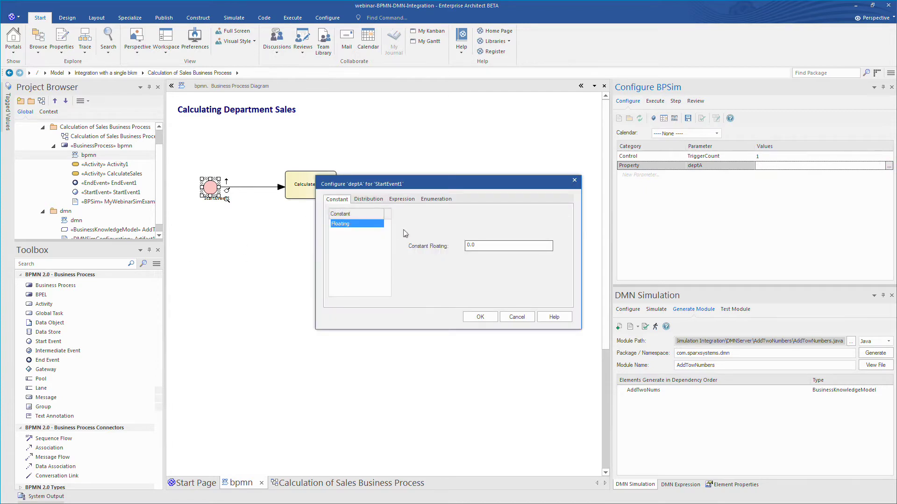
double_click(498, 246)
type("25")
left_click(487, 317)
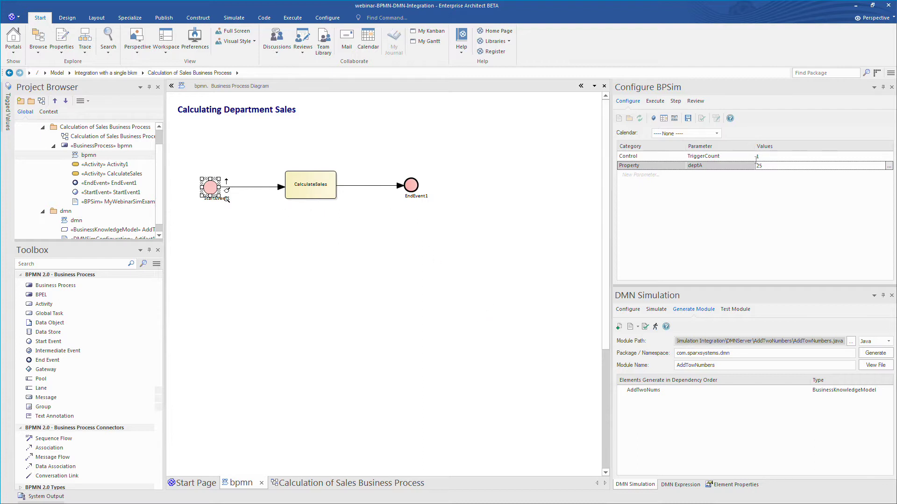
Add a Property parameter deptB with constant value 30 to the start event
left_click(670, 176)
left_click(680, 178)
left_click(645, 191)
left_click(714, 175)
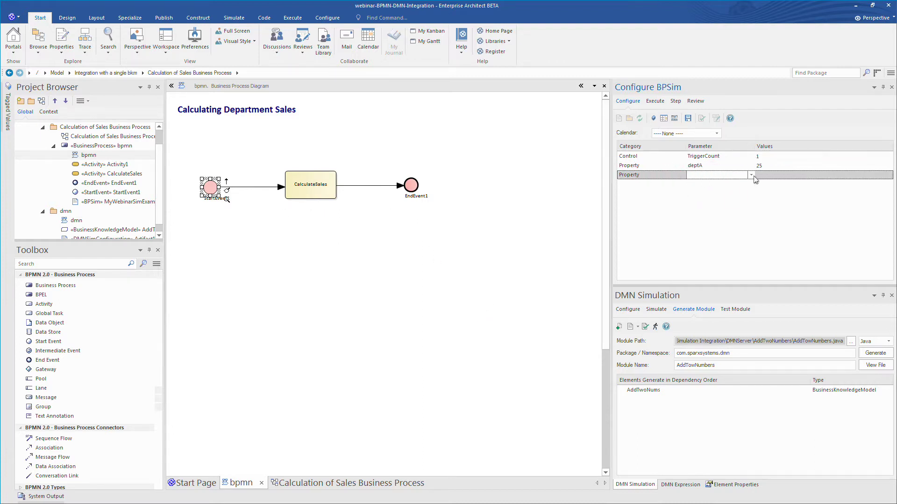
type("deptB")
left_click(806, 176)
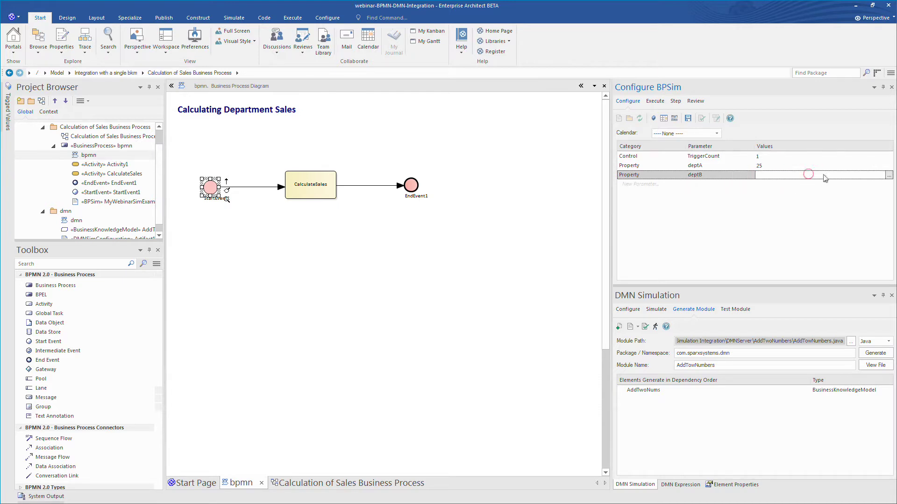
left_click(889, 176)
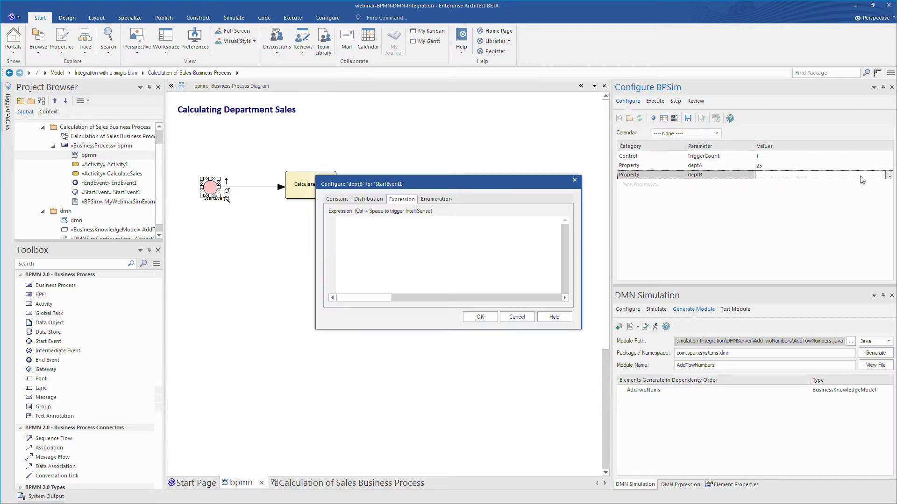
left_click(336, 199)
left_click(488, 246)
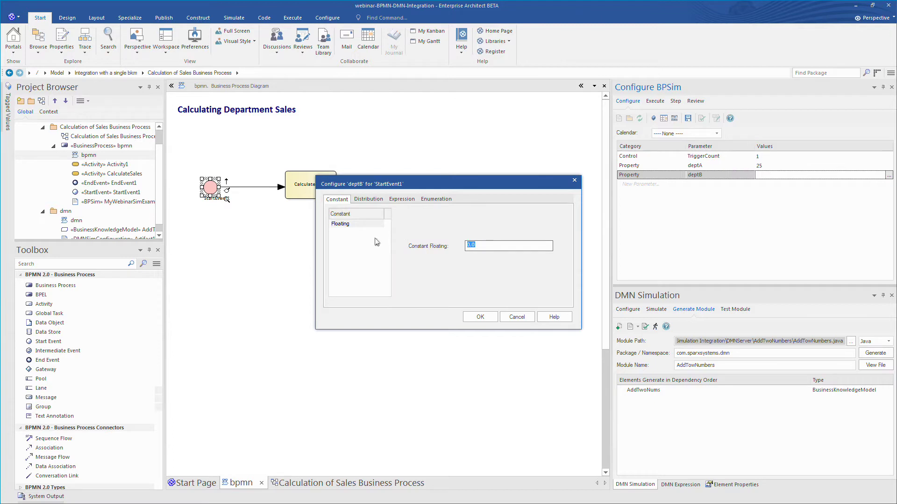
type("30")
left_click(480, 317)
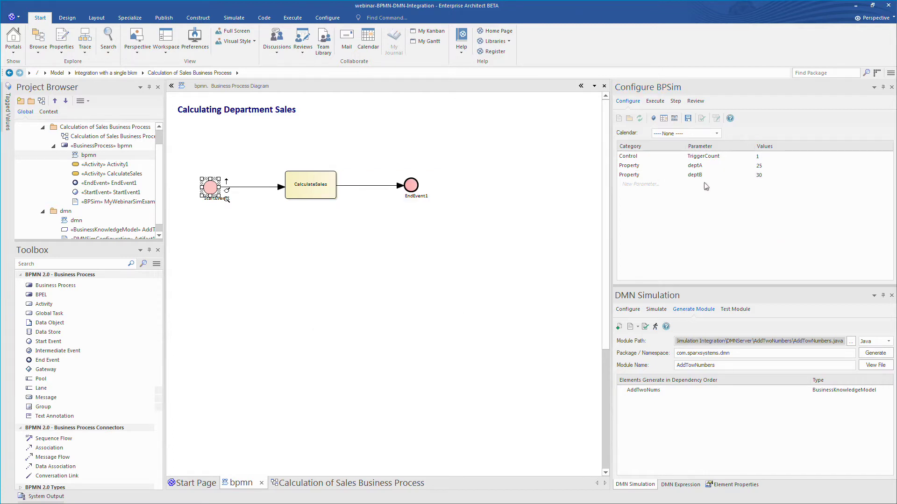
left_click(687, 118)
From CalculateSales' Property parameters, define a new double property sumAB
left_click(310, 191)
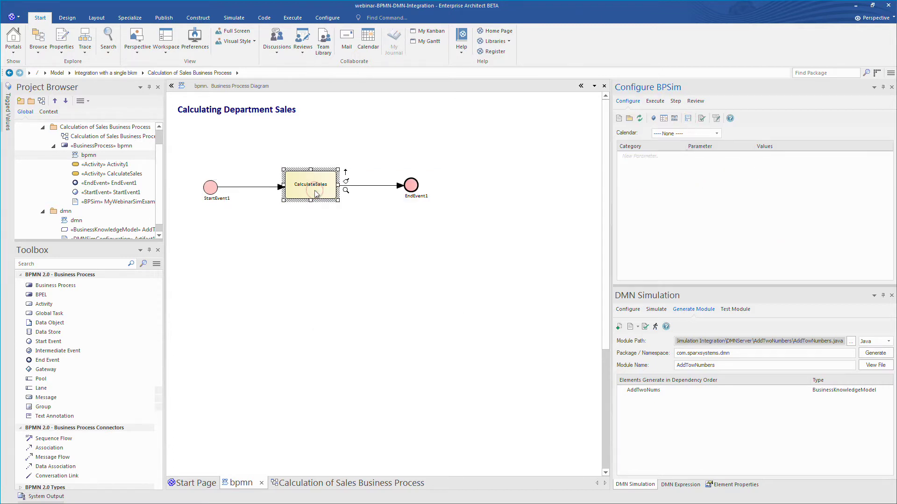
left_click(662, 158)
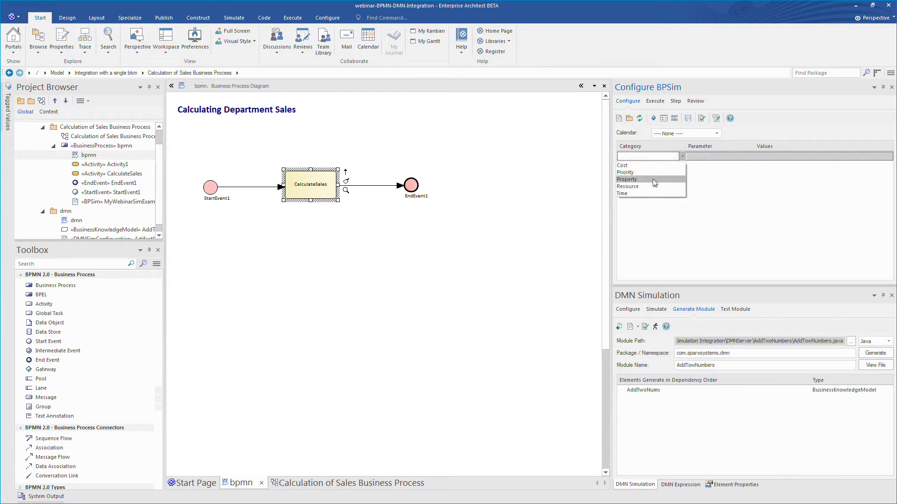
left_click(652, 180)
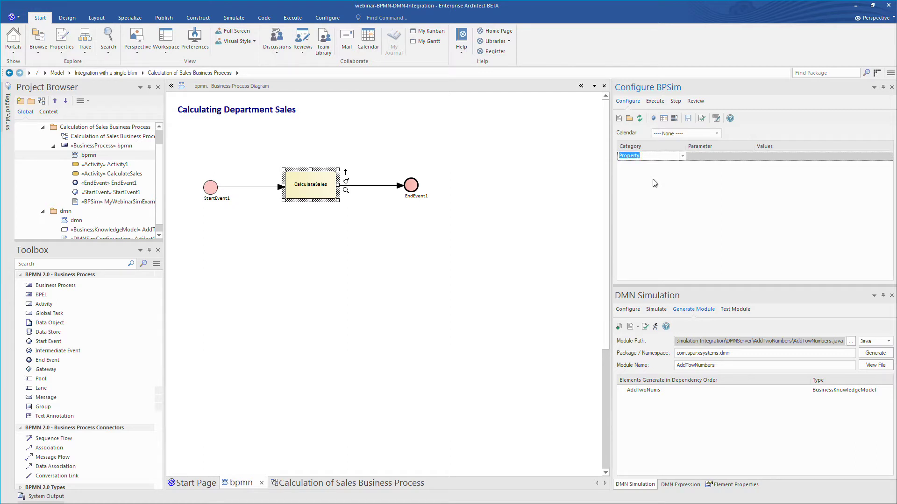
left_click(657, 156)
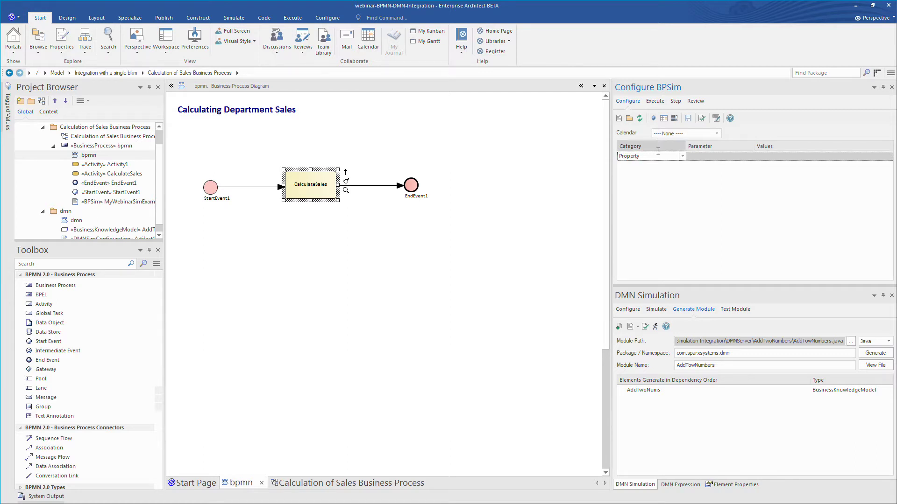
left_click(655, 119)
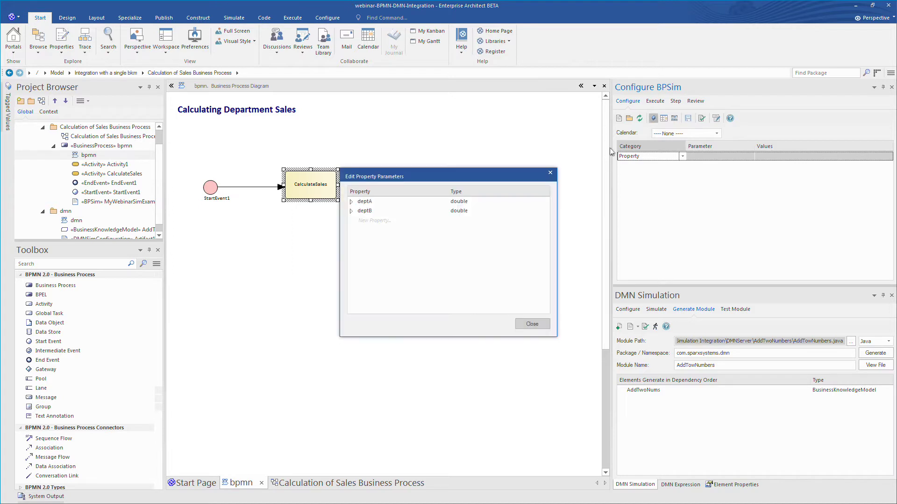
left_click(387, 223)
type("sumAB")
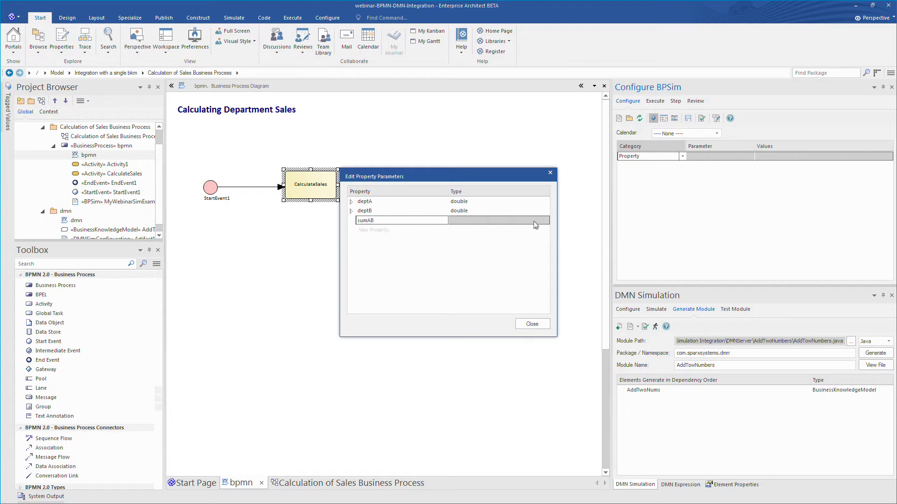
left_click(498, 220)
left_click(501, 236)
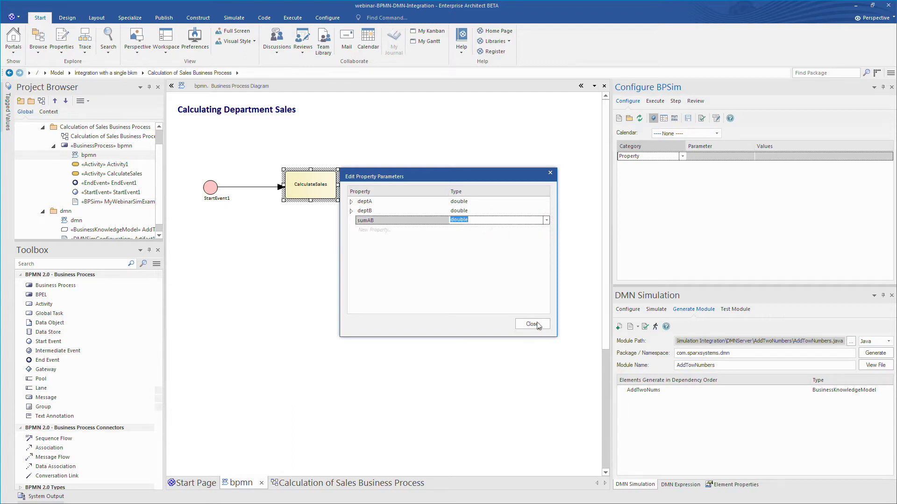
left_click(538, 324)
Start a Property parameter on CalculateSales and list the defined properties
left_click(686, 156)
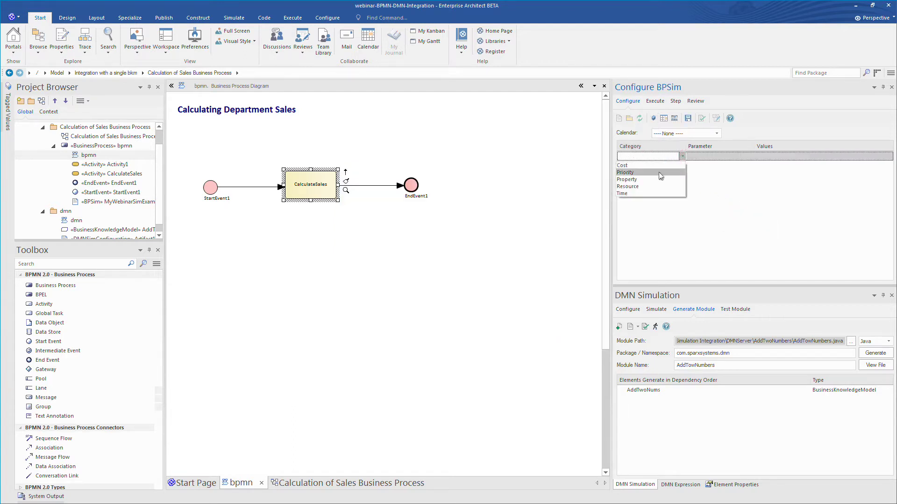
left_click(651, 176)
left_click(733, 157)
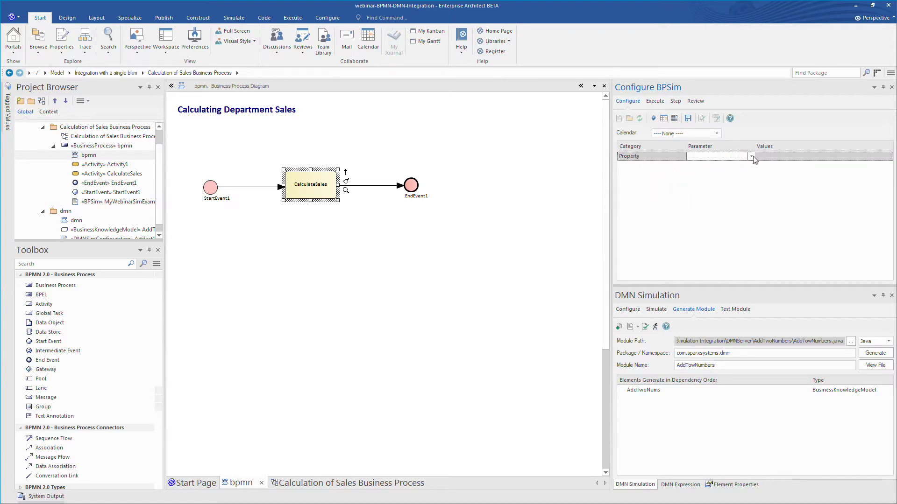
left_click(750, 156)
Choose sumAB and enter the expression Artifact1.AddTwoNums({deptA}, {deptB}) using IntelliSense
left_click(719, 170)
left_click(794, 157)
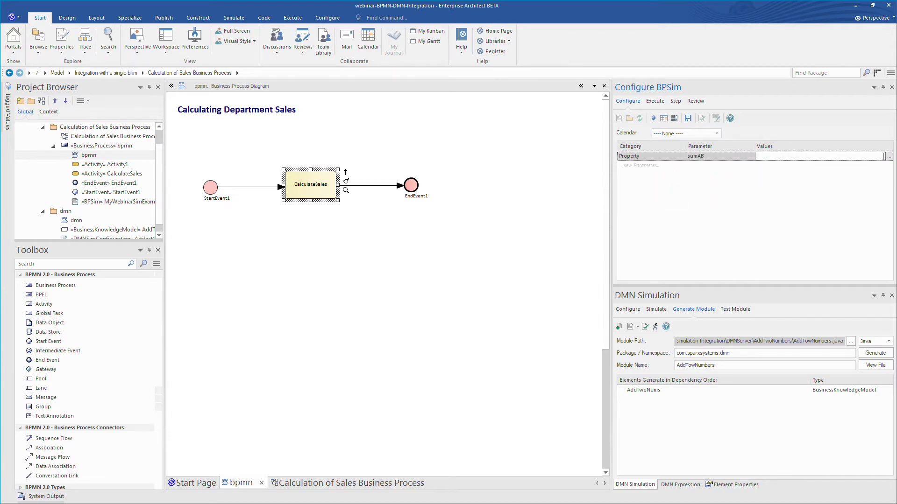
left_click(889, 157)
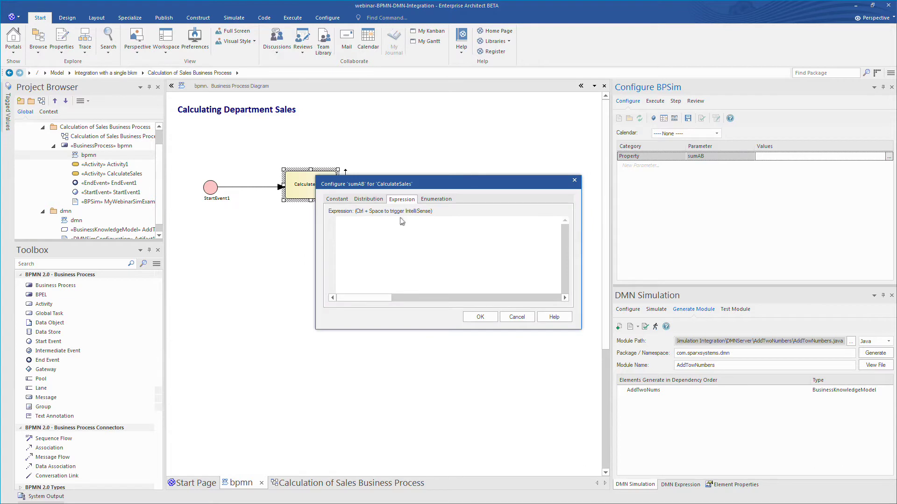
left_click(397, 237)
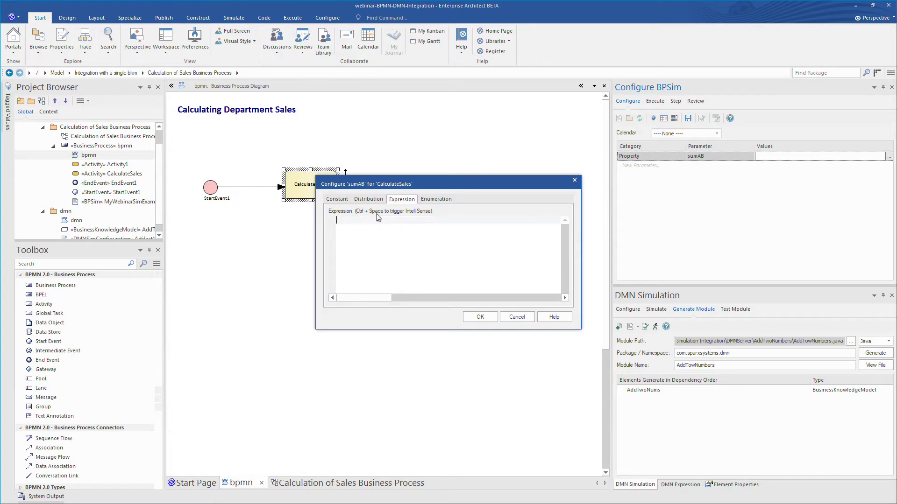
key("ctrl+space")
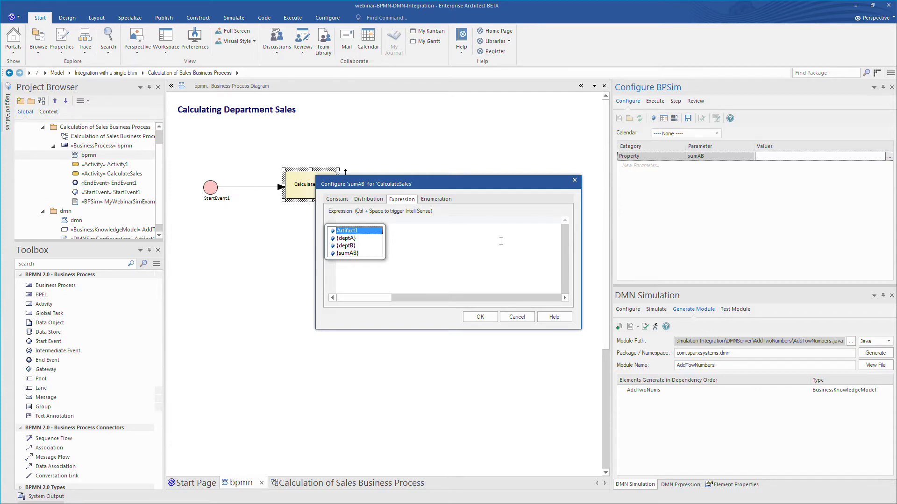
key("Return")
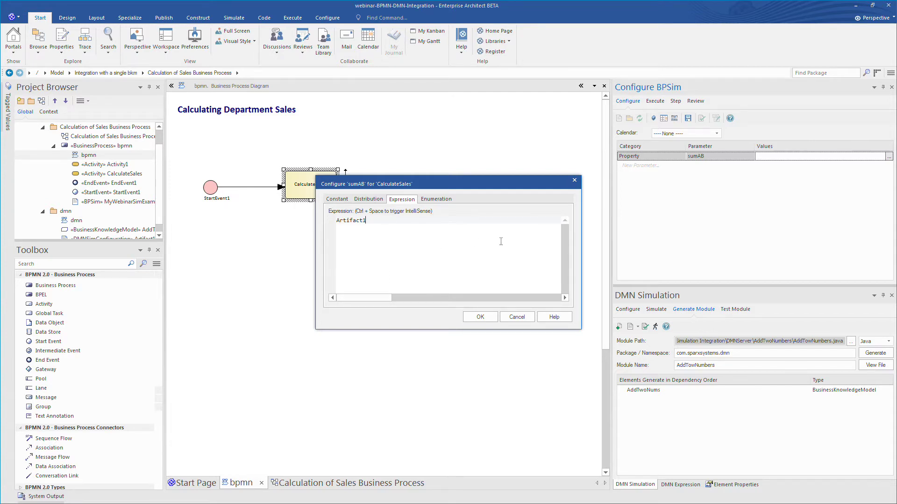
type(".")
key("Return")
type("(")
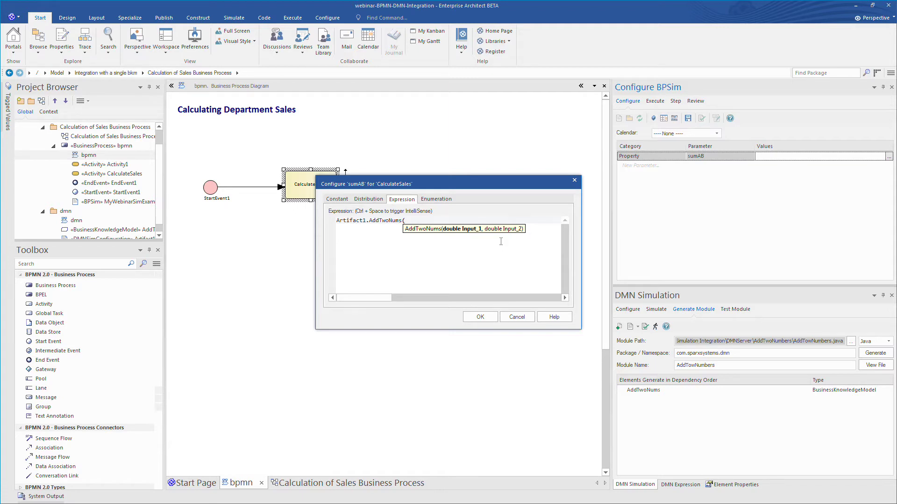
key("ctrl+space")
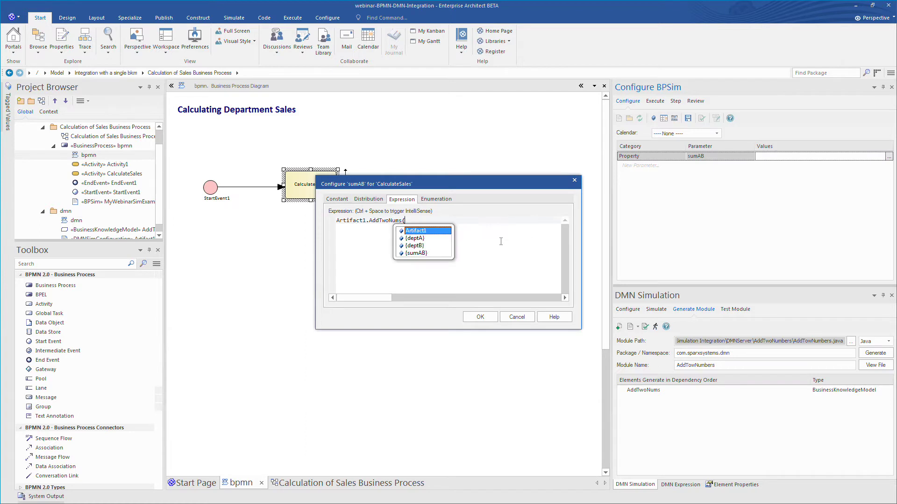
key("Down")
key("Return")
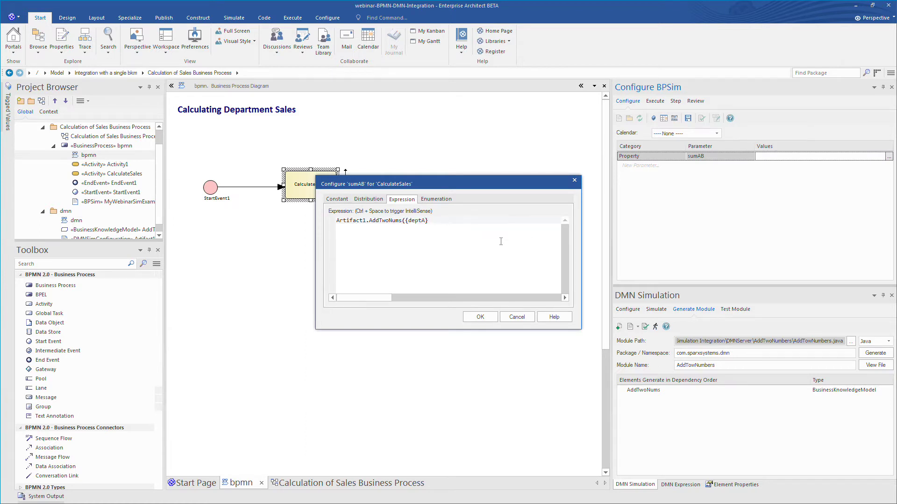
key("ctrl+space")
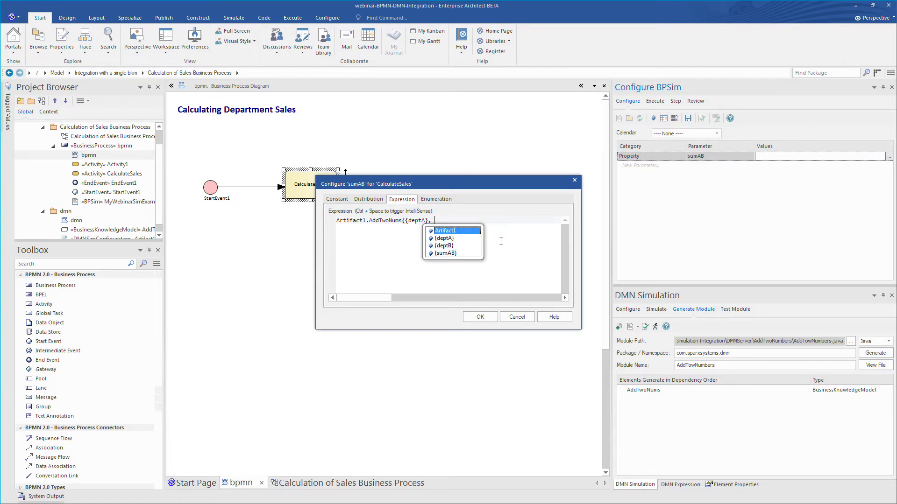
key("Down")
key("Down")
key("Return")
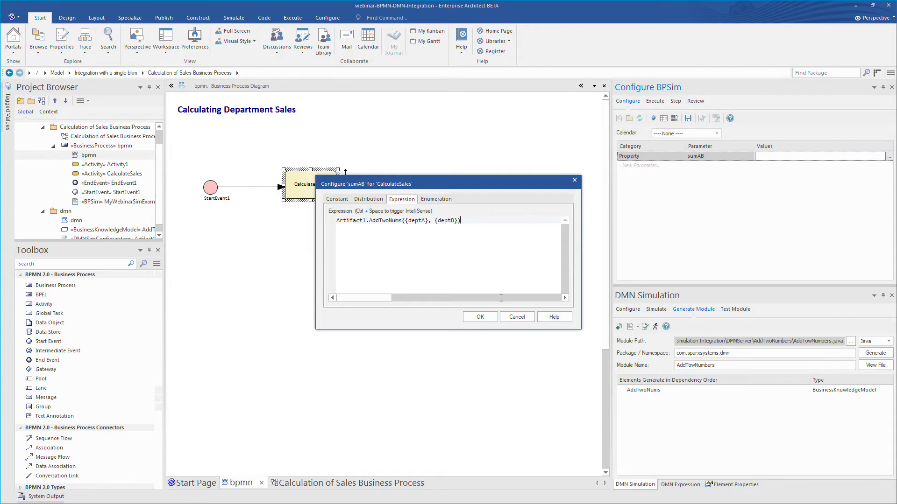
Confirm the sumAB expression and run the process simulation
left_click(479, 317)
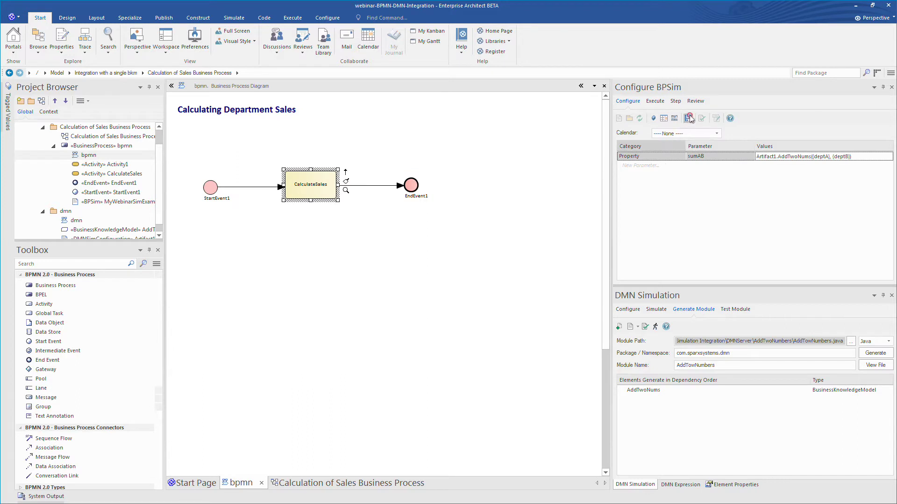
left_click(654, 101)
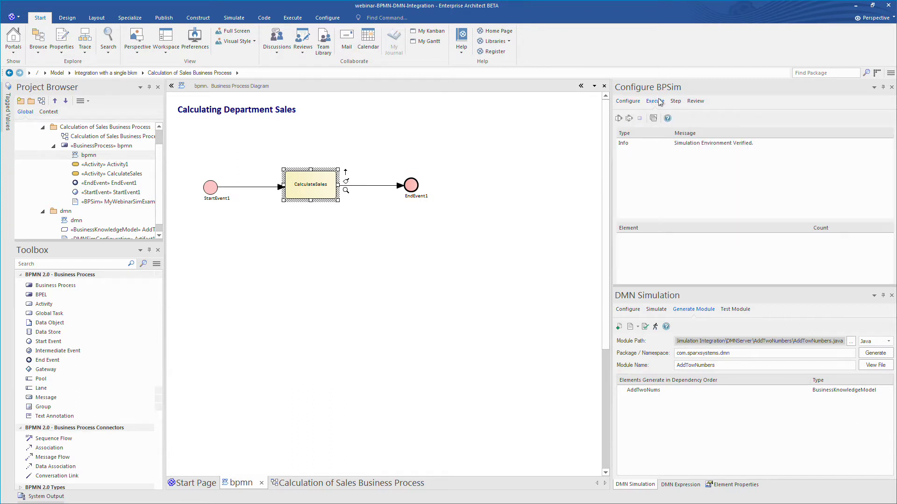
left_click(620, 119)
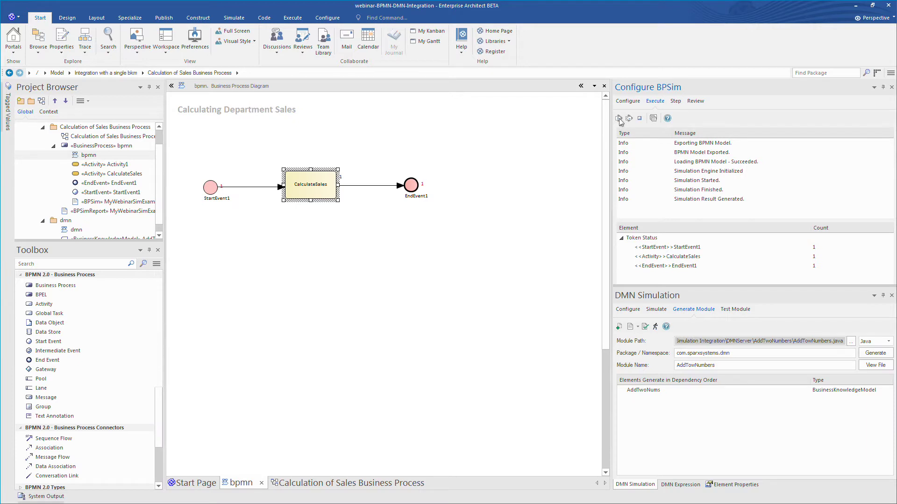
Step token 0 through CalculateSales, showing deptA 25, deptB 30 and sumAB 55
left_click(676, 101)
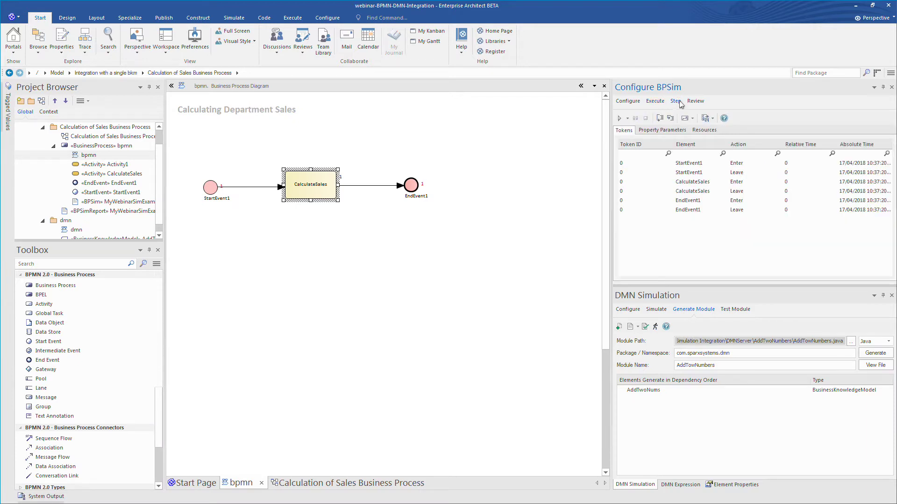
left_click(661, 131)
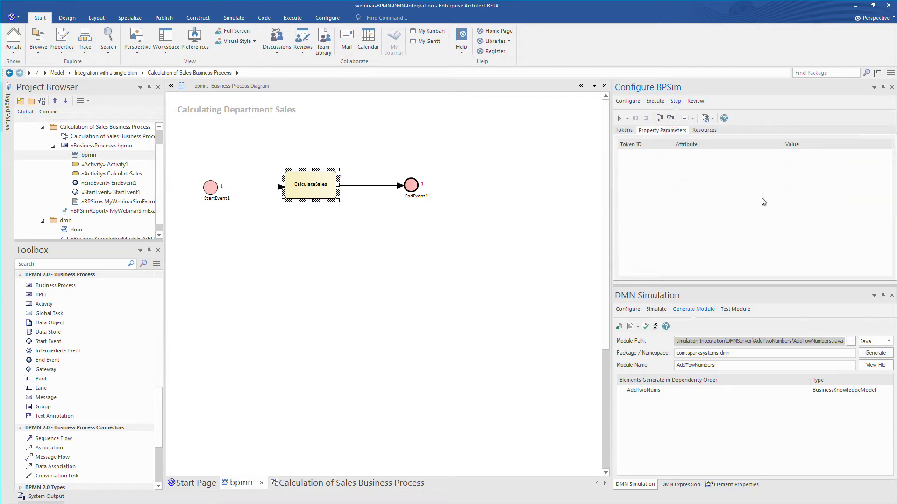
left_click(670, 118)
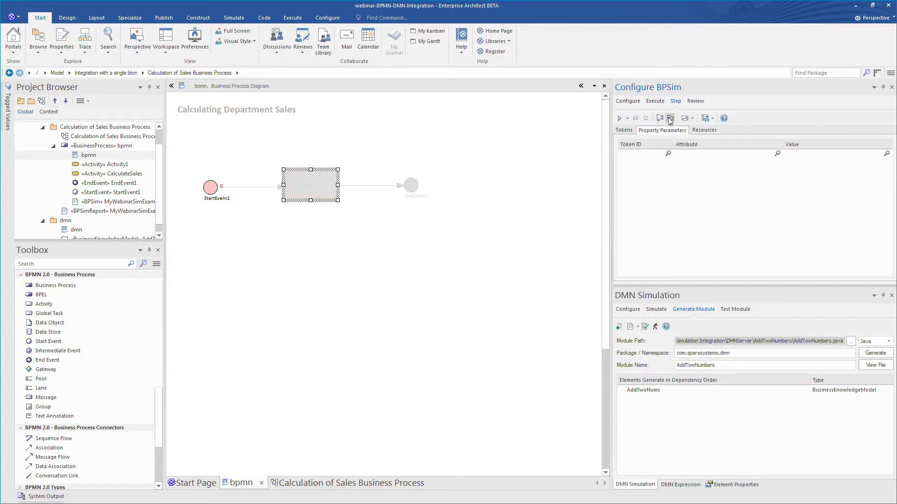
left_click(670, 118)
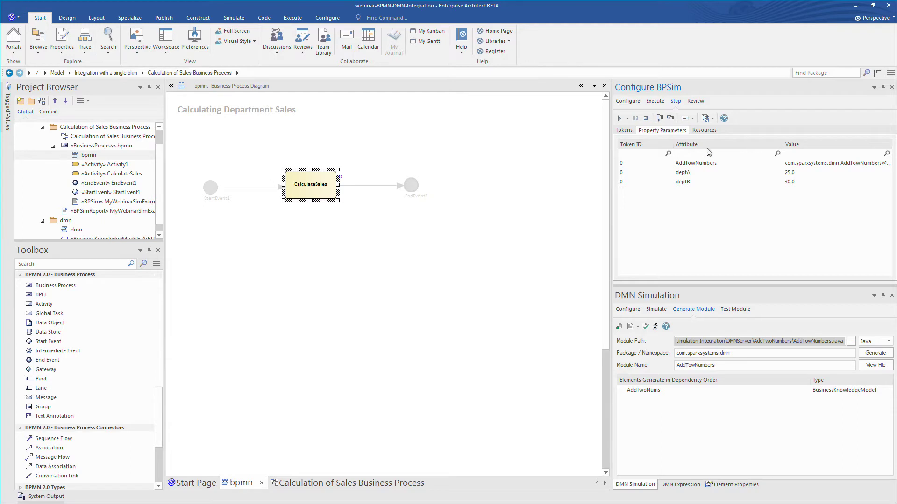
left_click(672, 119)
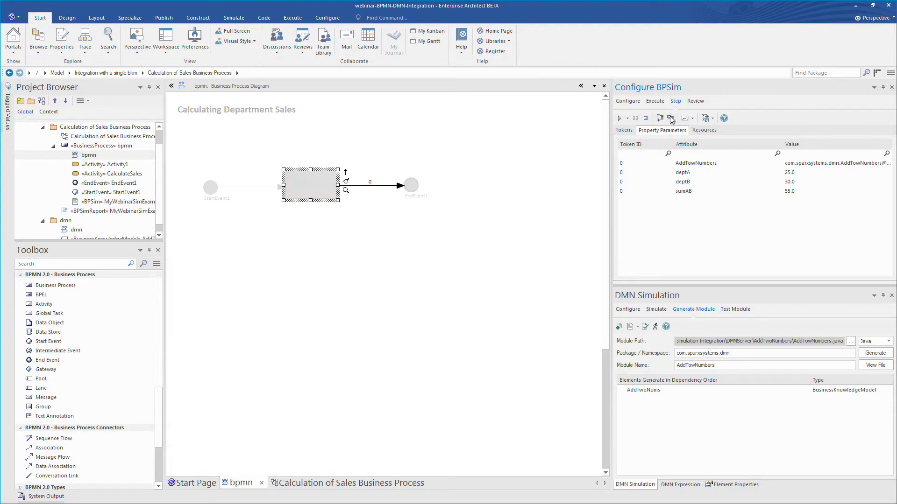
left_click(792, 191)
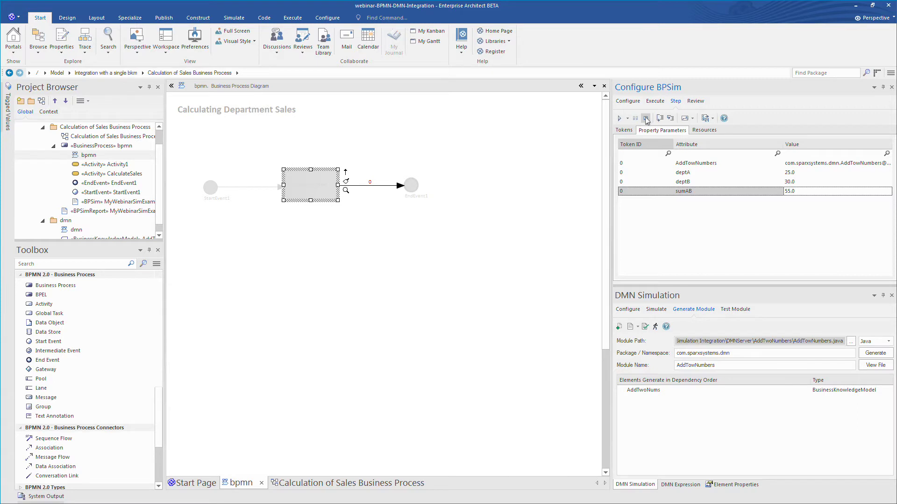
Stop the step-by-step BPSim simulation of the loan-application process
left_click(645, 119)
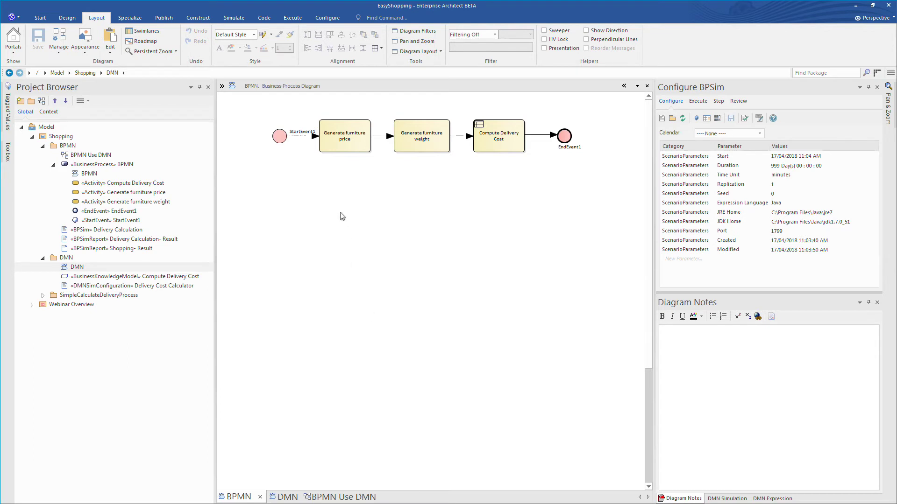
Review the Poisson Price and Weight parameters of the furniture price and weight tasks
left_click(346, 143)
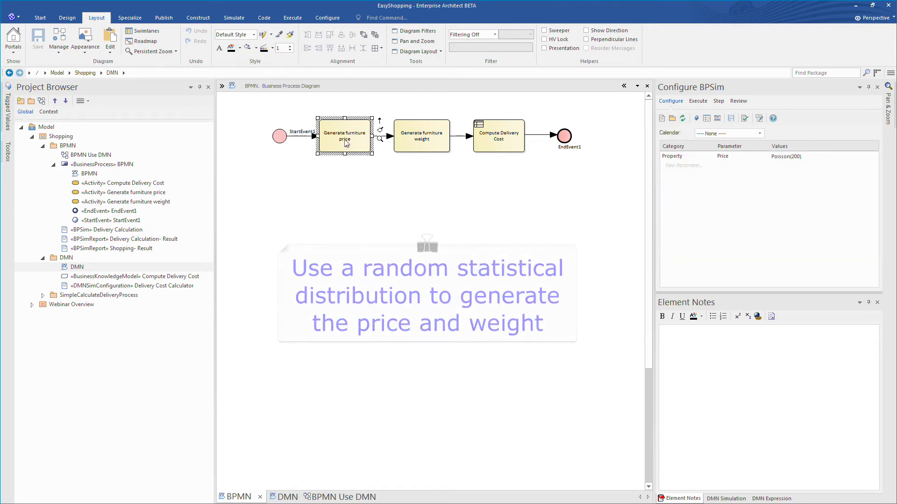
left_click(797, 158)
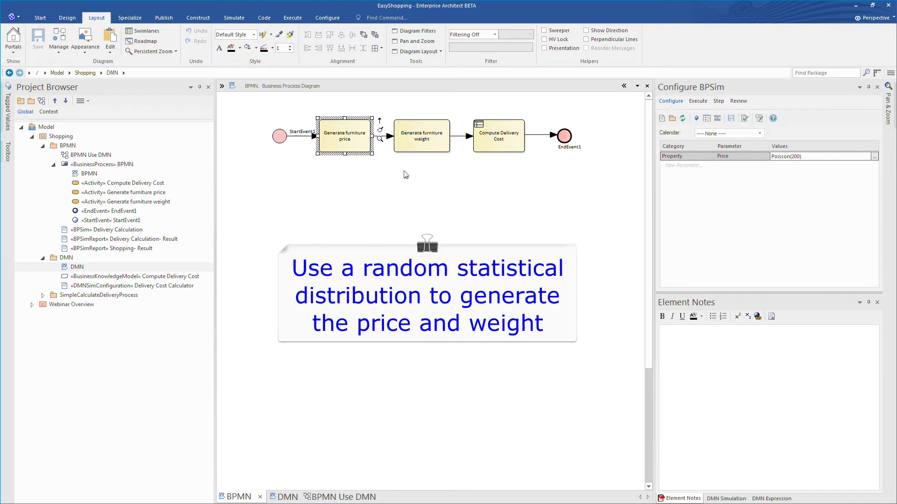
left_click(422, 141)
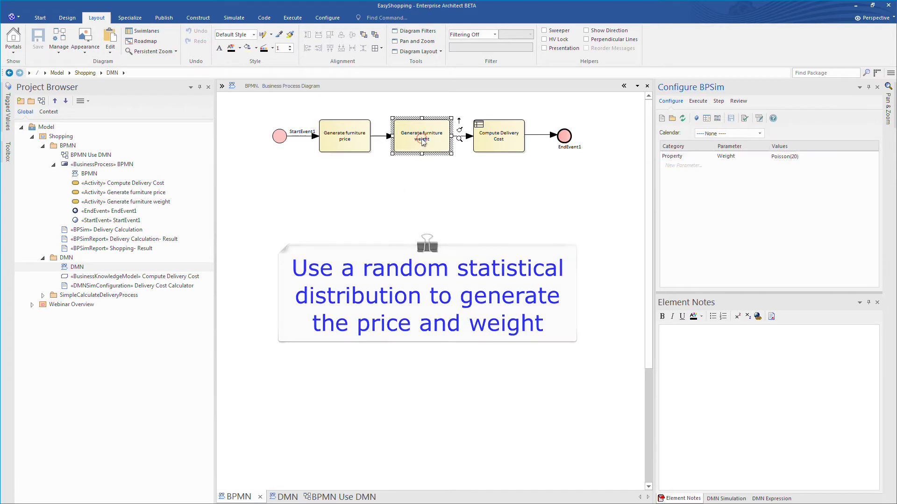
left_click(790, 157)
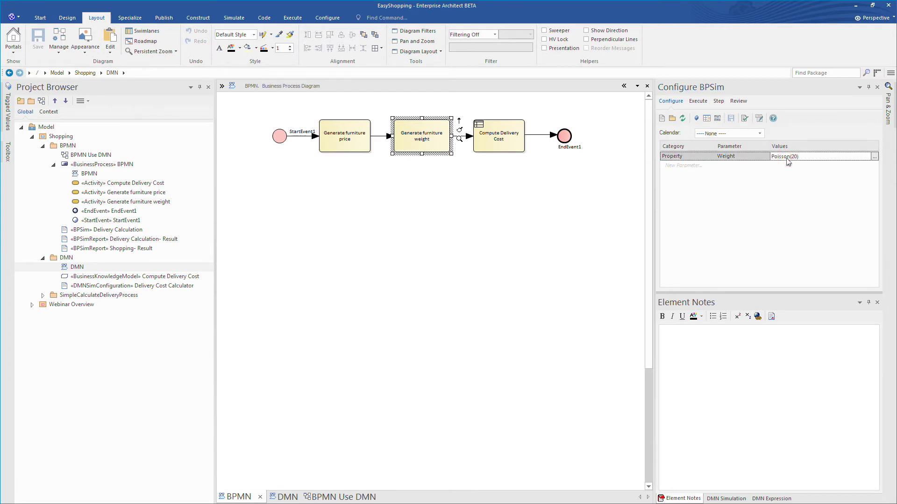
Inspect Compute Delivery Cost's DeliveryCost expression calling Delivery_Cost_Calculator.Compute_Delivery_Cost with {Weight}
left_click(497, 149)
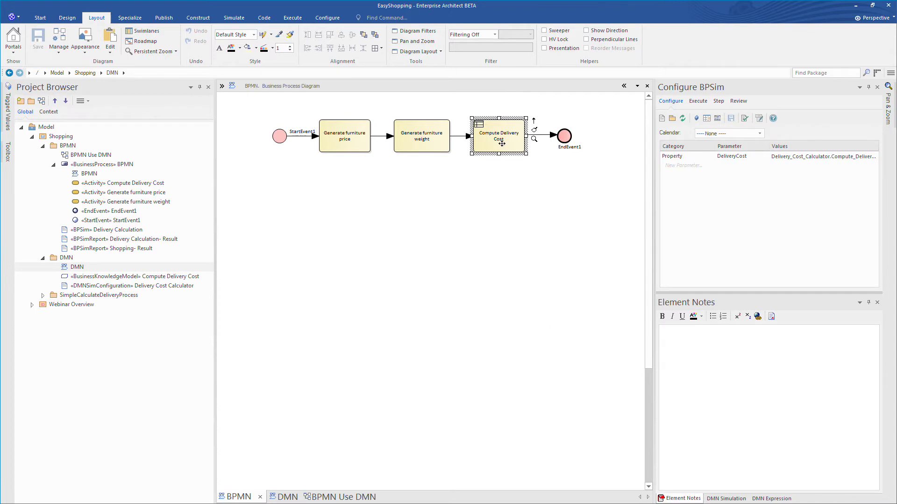
key("Escape")
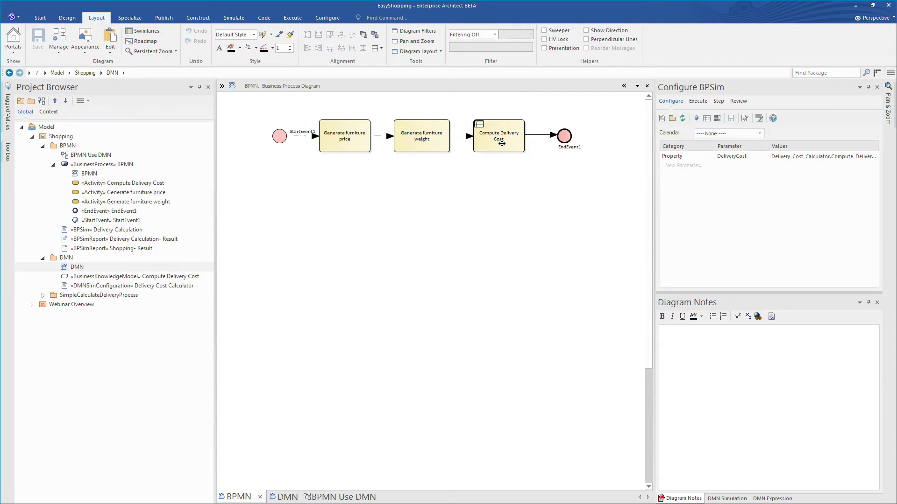
left_click(741, 157)
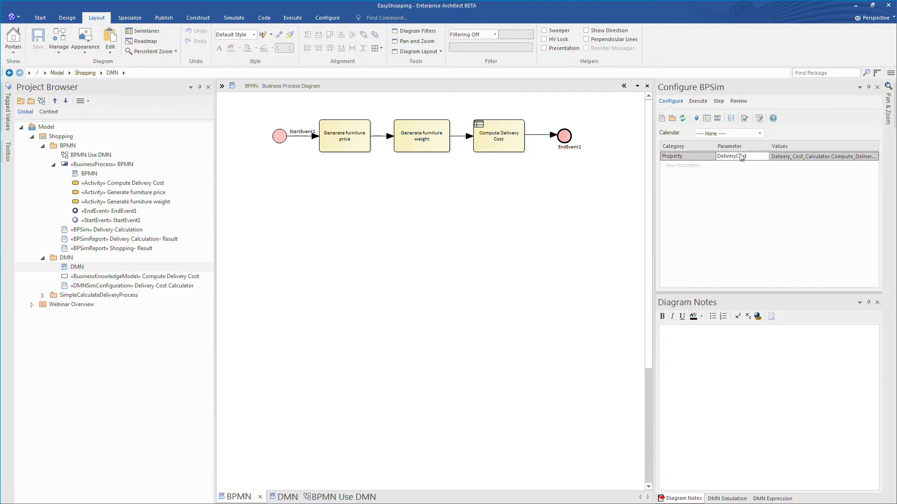
left_click(819, 156)
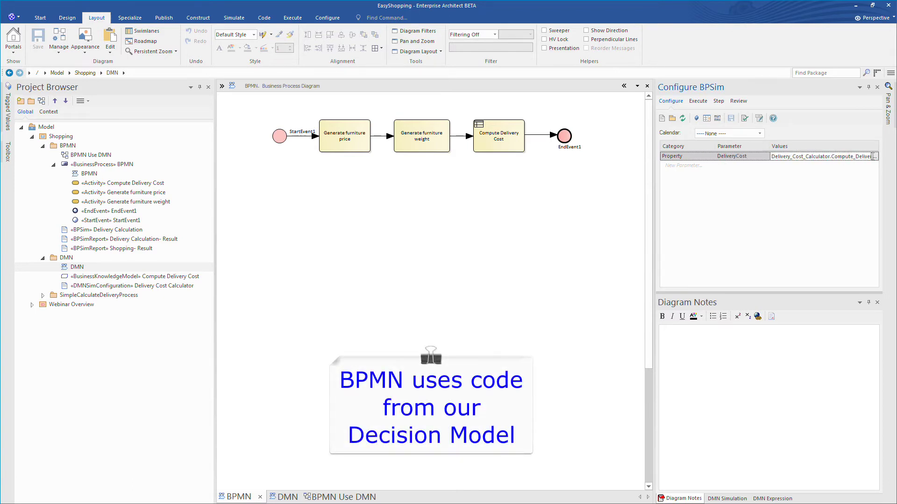
left_click(874, 156)
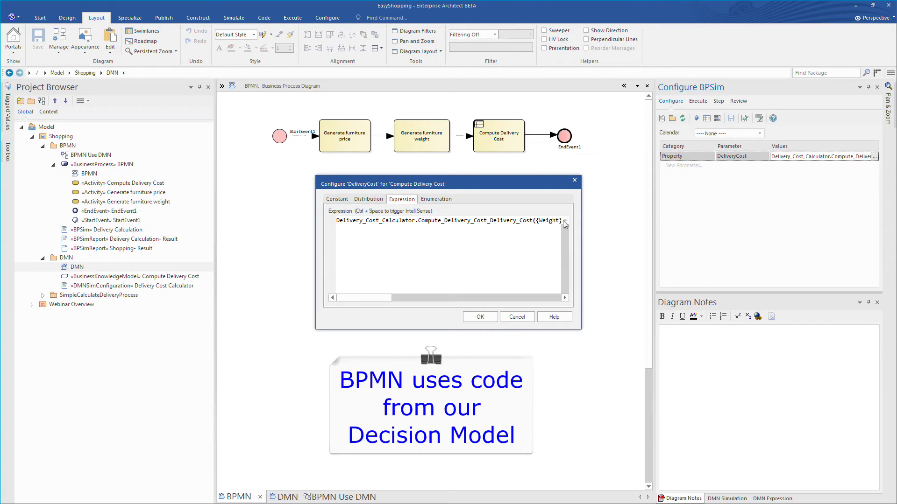
left_click(480, 317)
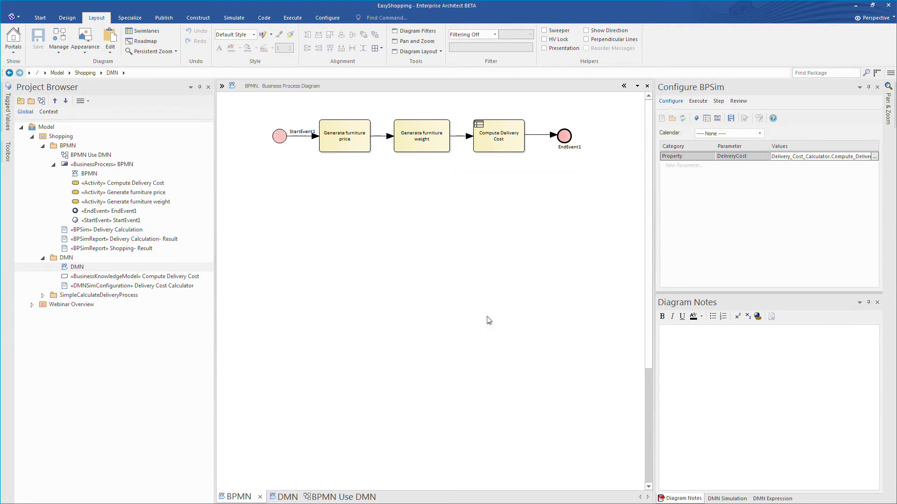
Generate Java code for the Delivery Cost Calculator configuration on the DMN diagram
left_click(287, 497)
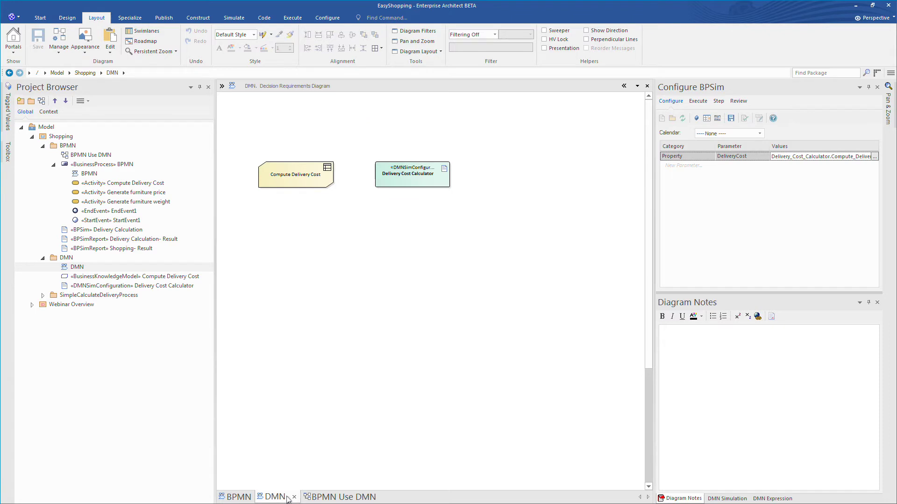
left_click(395, 173)
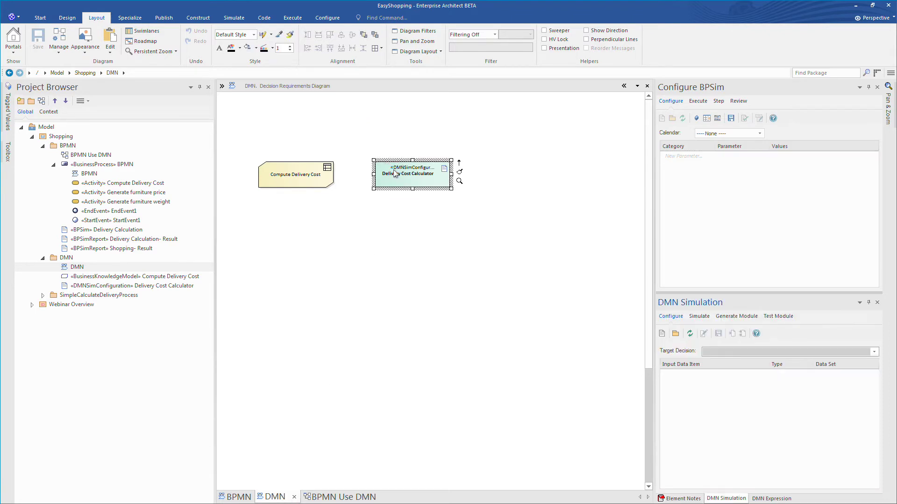
left_click(736, 316)
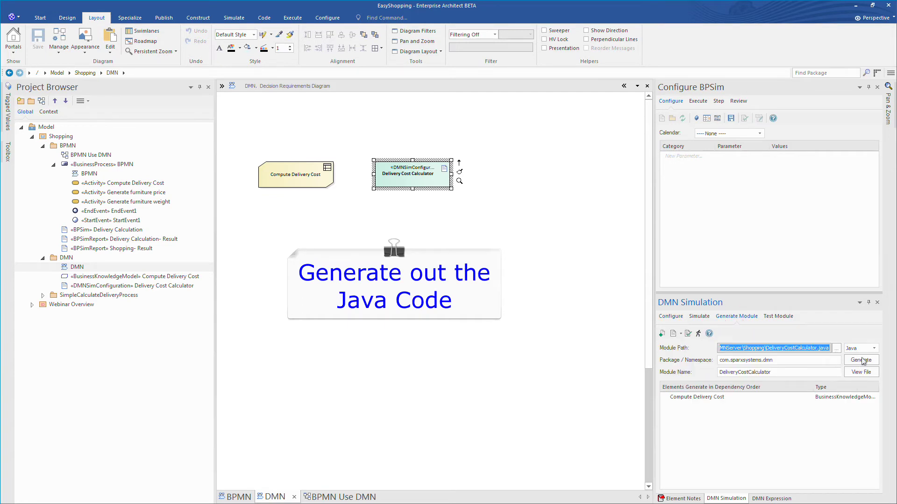
left_click(861, 361)
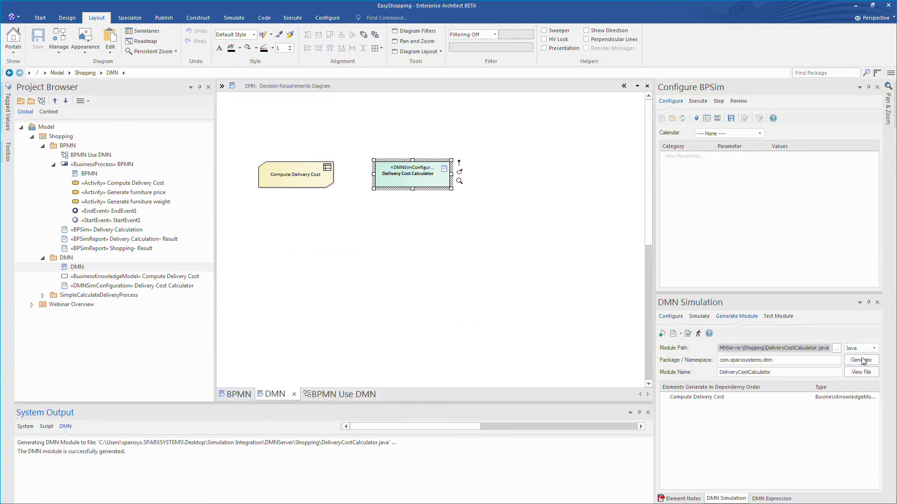
Confirm successful generation and review all 99 lines of DeliveryCostCalculator.java
left_click(81, 452)
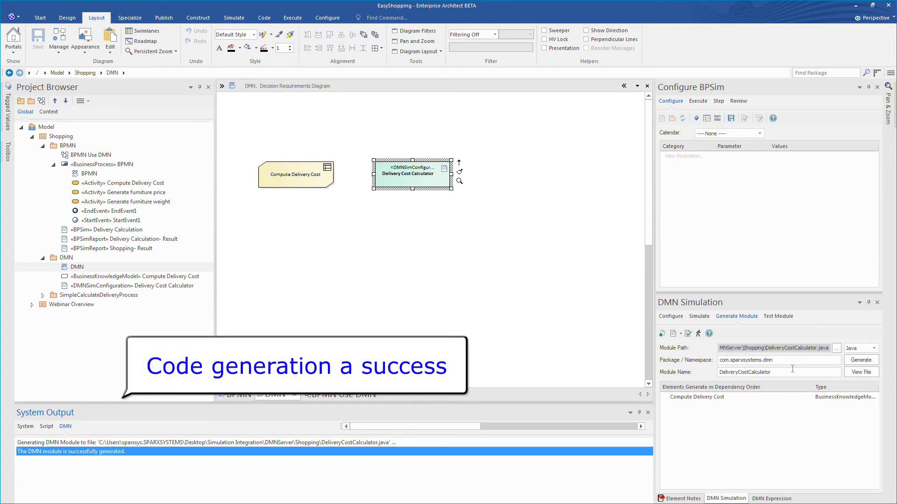
left_click(860, 372)
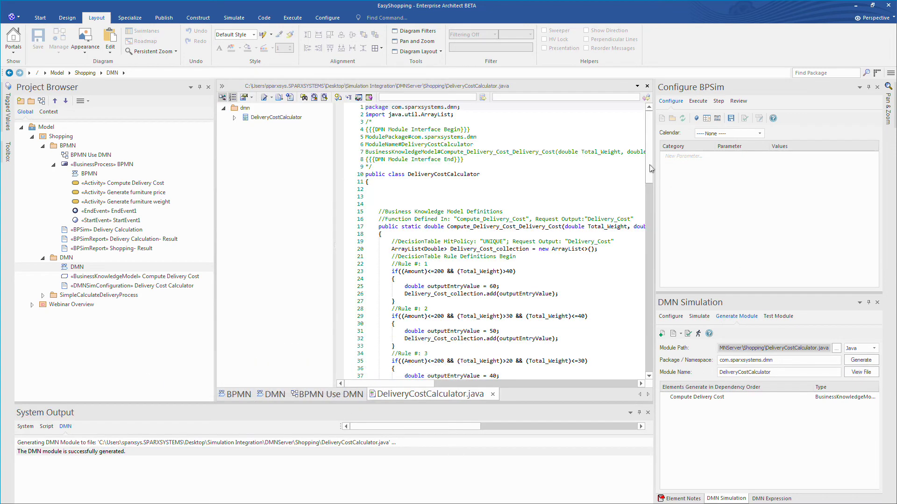
left_click_drag(649, 141, 650, 335)
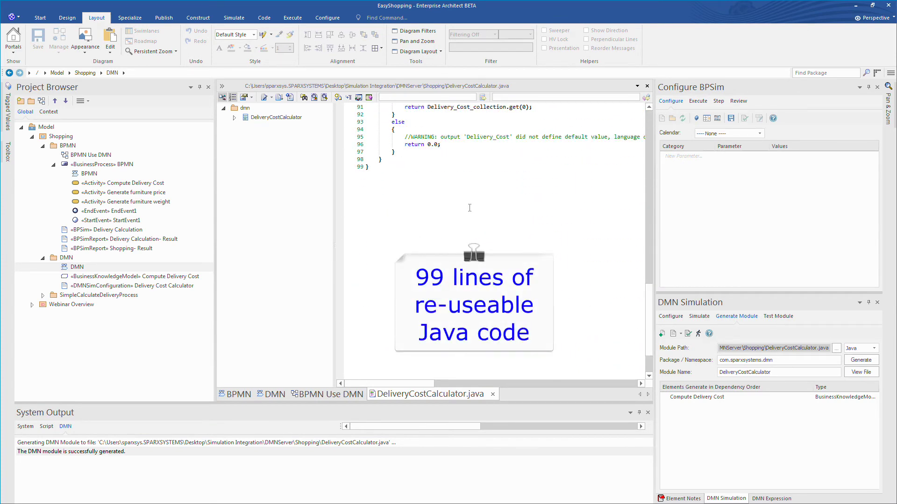
left_click(371, 168)
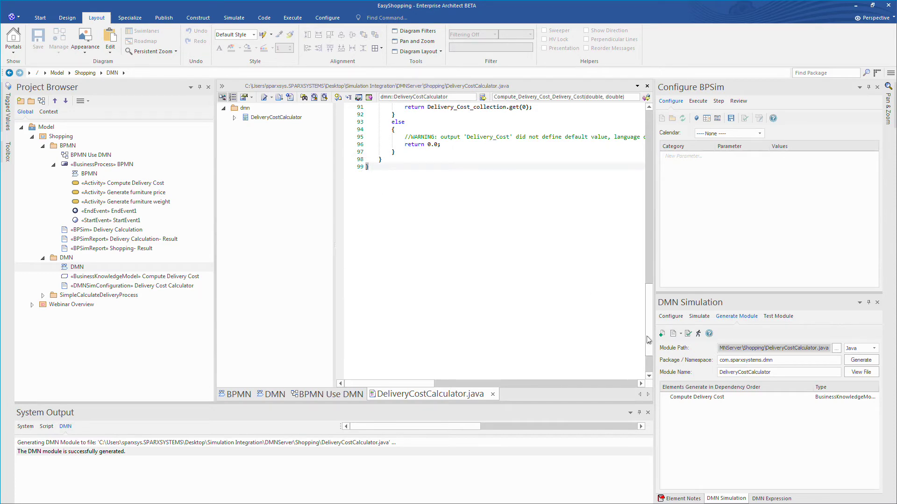
left_click_drag(650, 340, 644, 137)
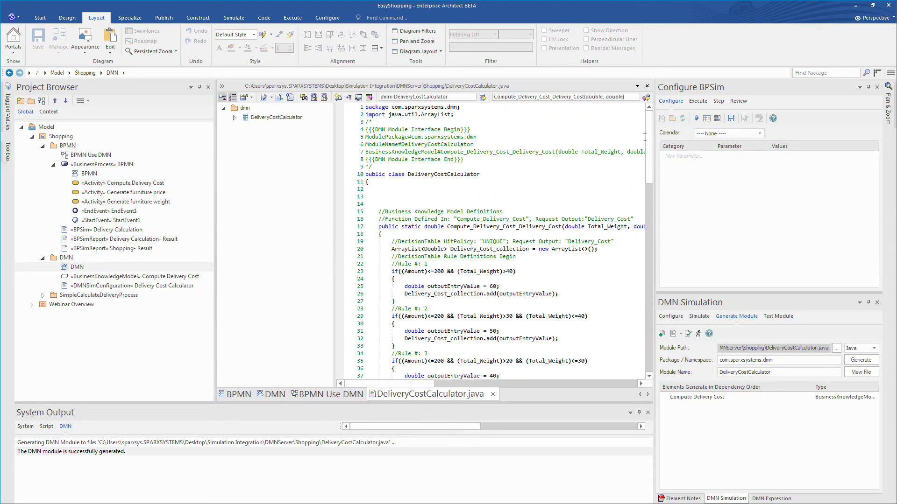
Close the code file and review rules 1–5 and 10 of the Compute Delivery Cost table
left_click(492, 395)
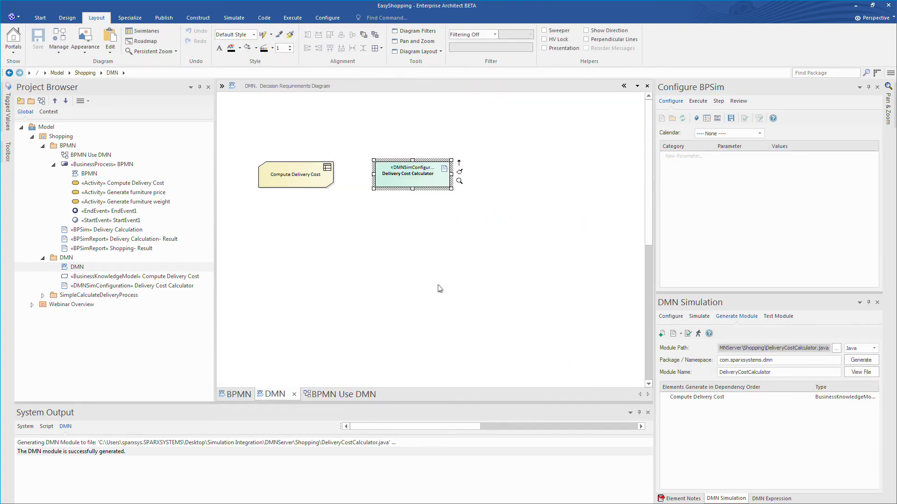
left_click(300, 175)
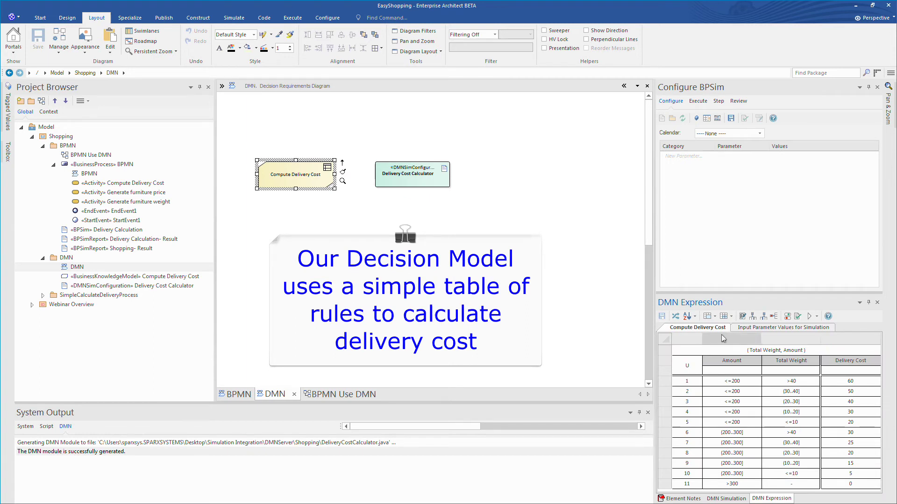
left_click(683, 382)
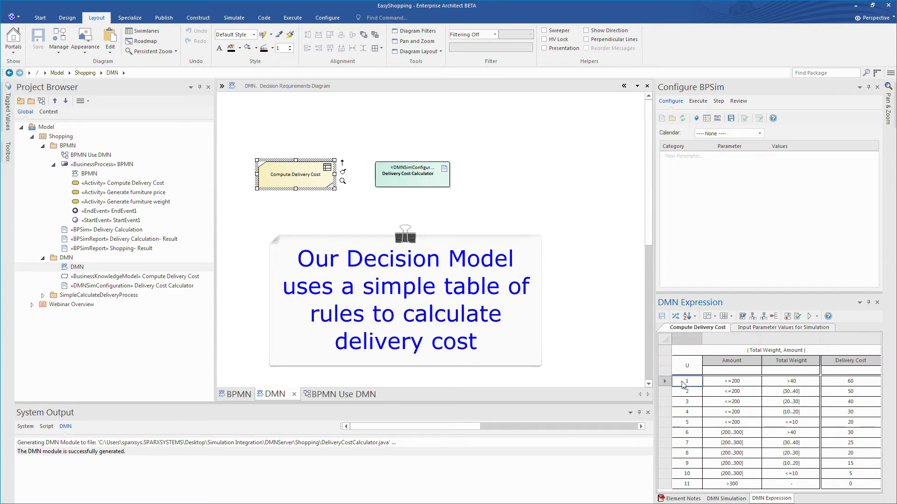
left_click(665, 392)
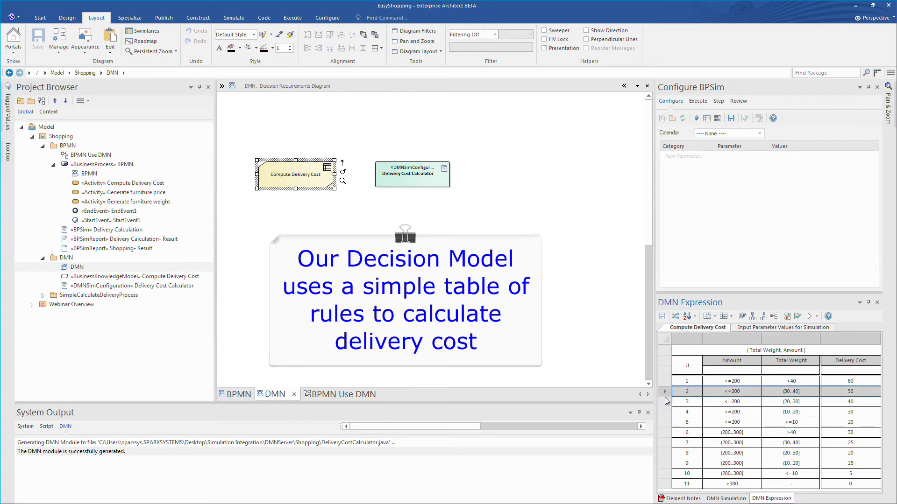
left_click(666, 403)
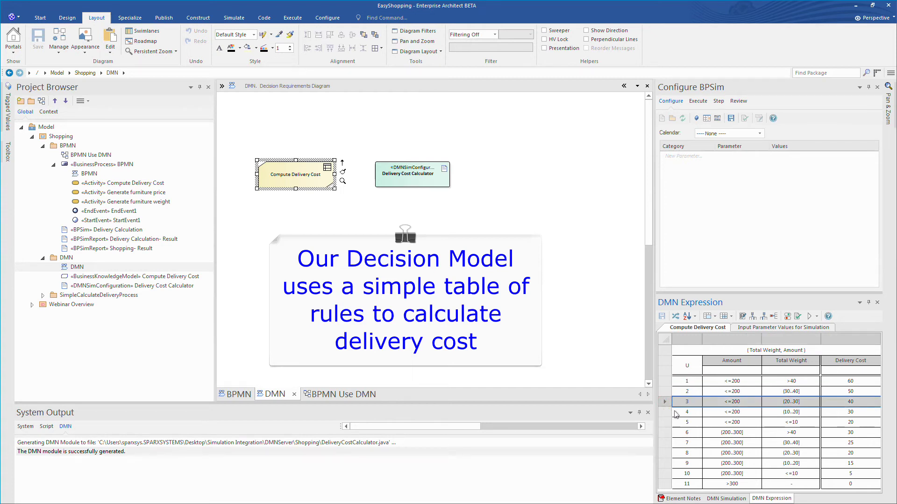
left_click(676, 413)
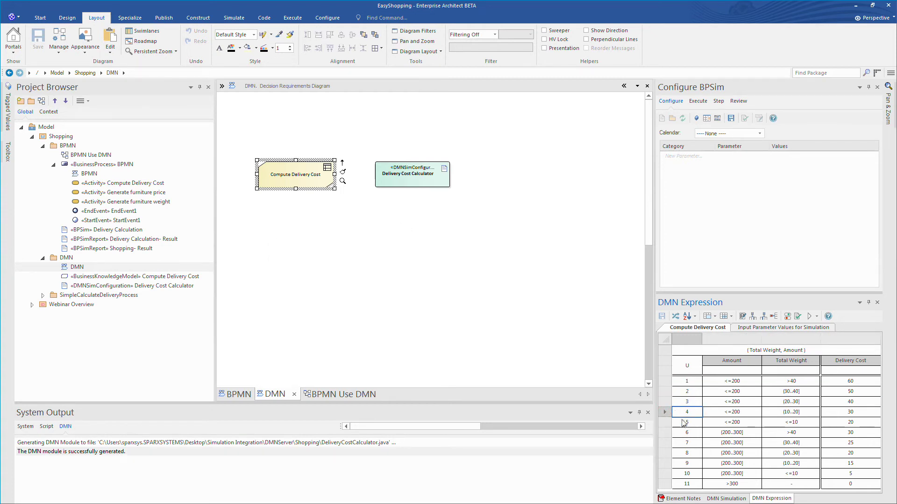
left_click(685, 423)
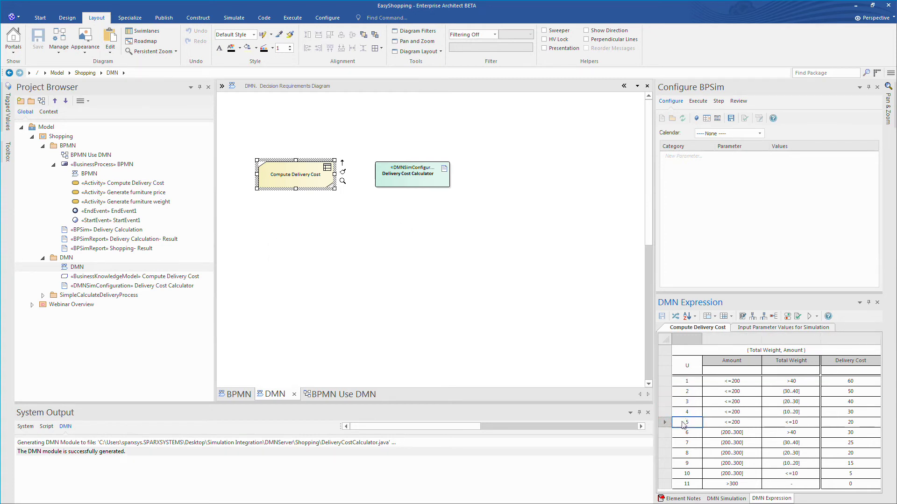
left_click(671, 476)
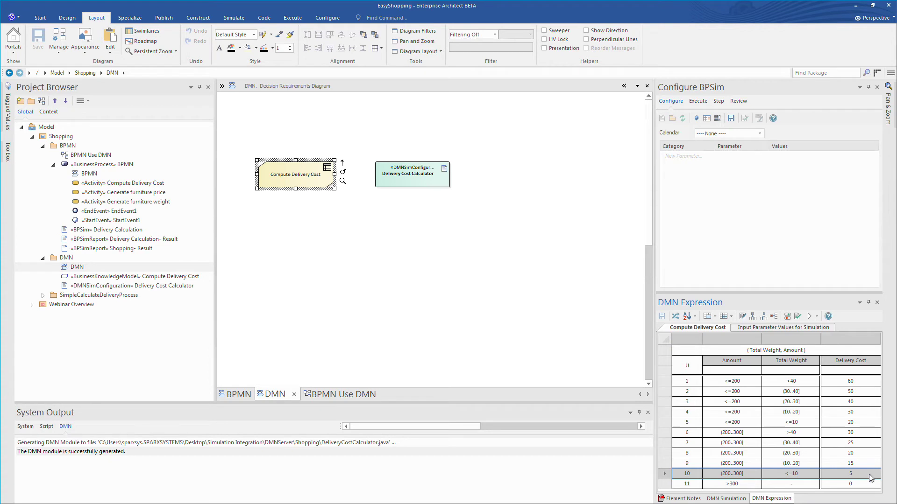
Run the Delivery Calculation simulation from the BPMN Use DMN diagram to 100 completed tokens
left_click(337, 394)
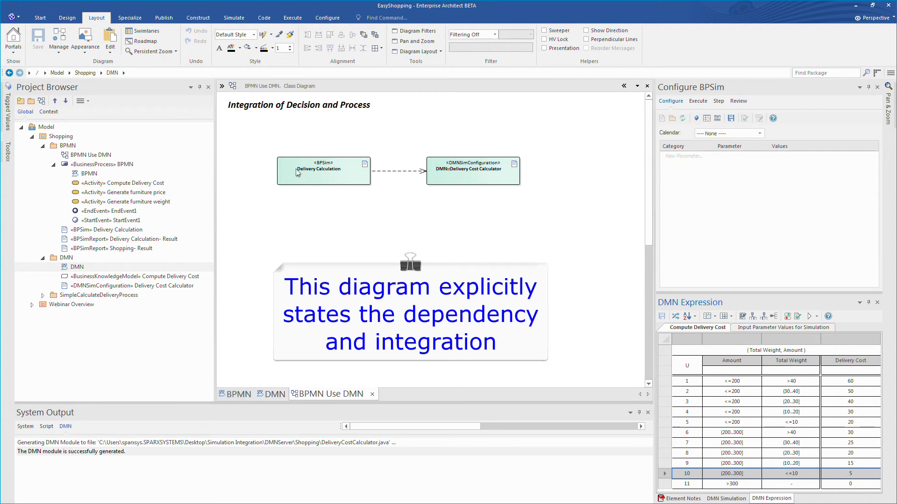
left_click(299, 174)
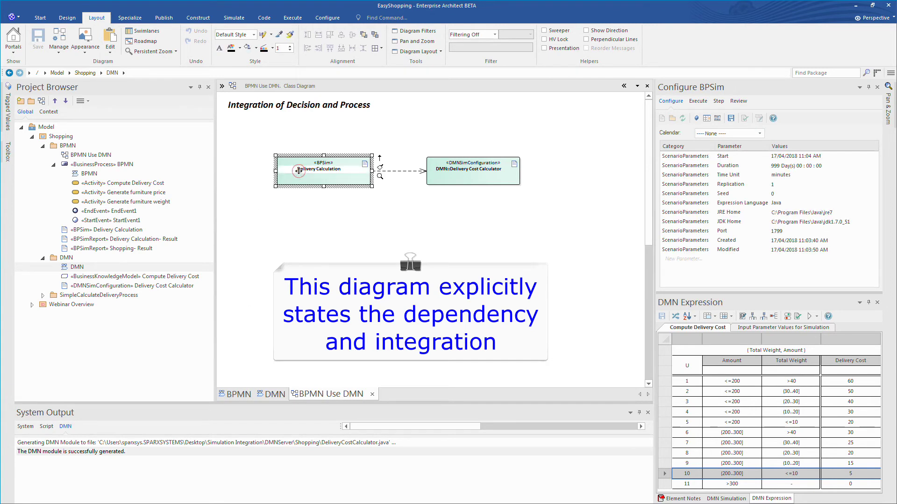
left_click(698, 101)
left_click(662, 119)
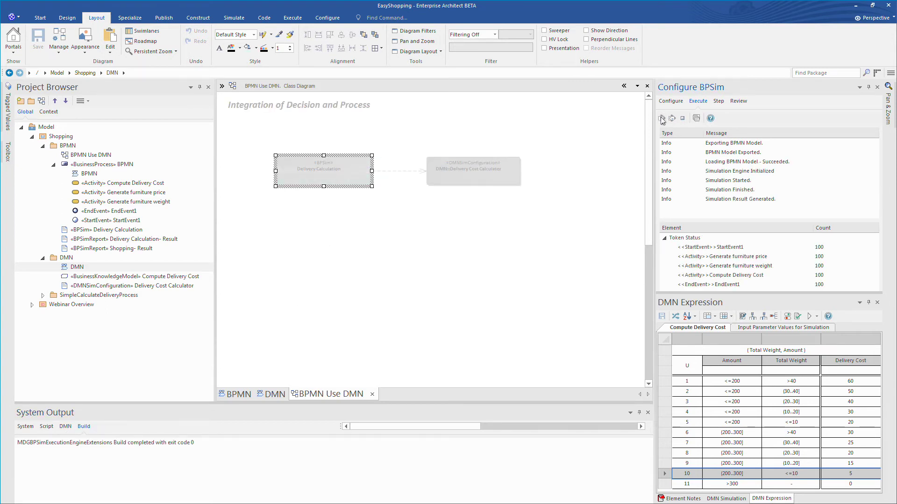
left_click(238, 394)
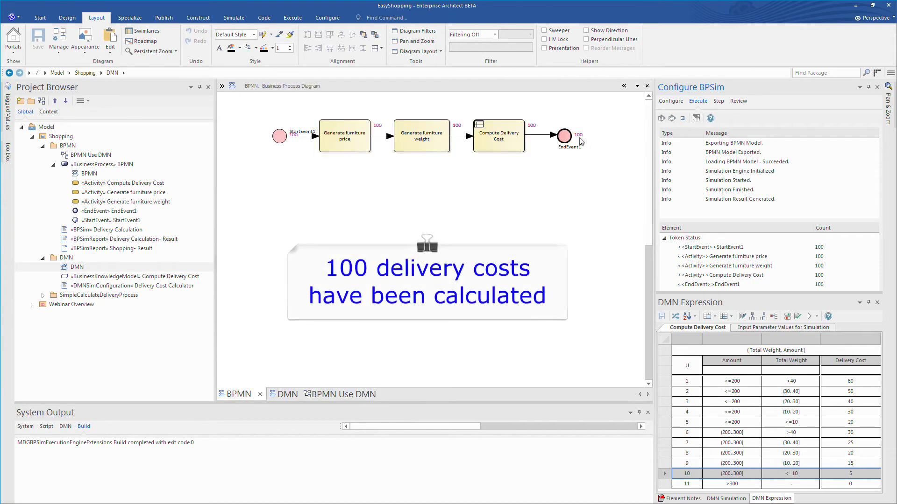
Step token 00 from the start event to the end event and check its Price value
left_click(718, 101)
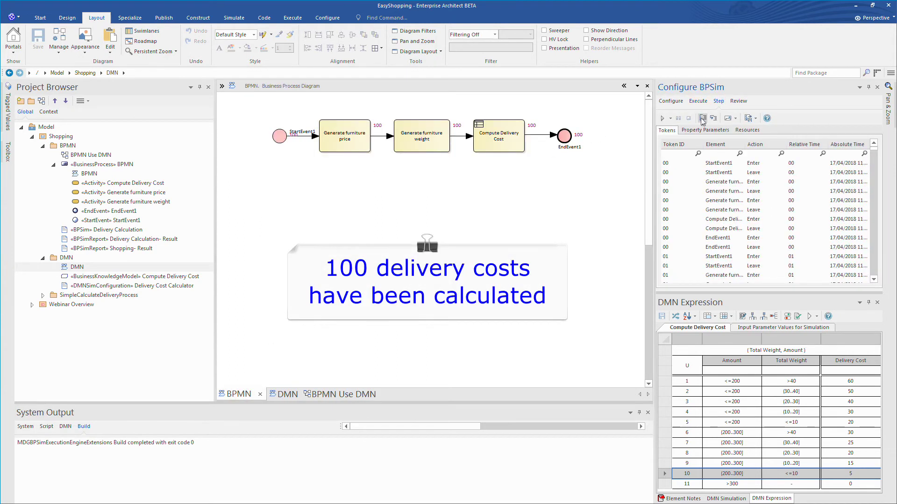
left_click(714, 118)
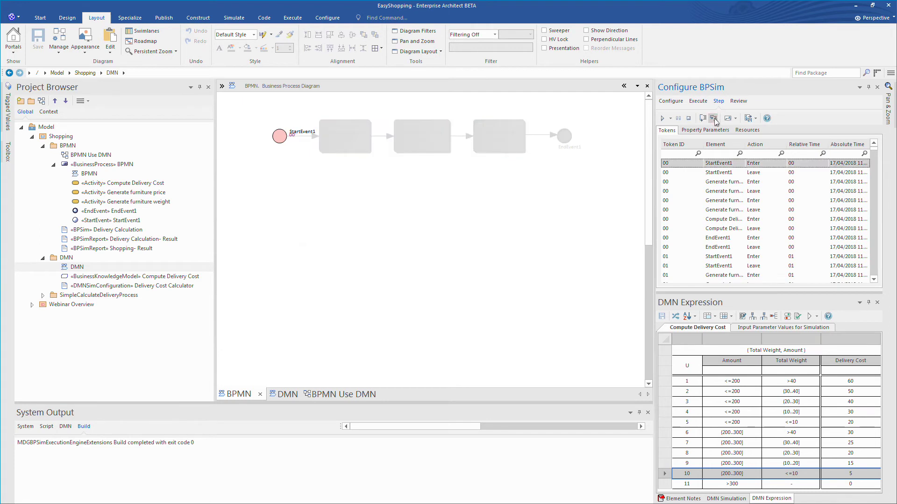
left_click(714, 119)
left_click(714, 118)
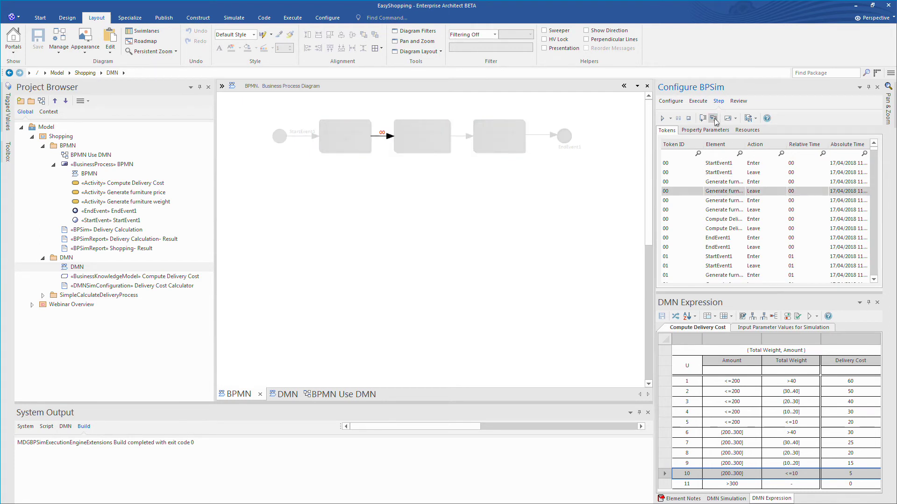
left_click(705, 131)
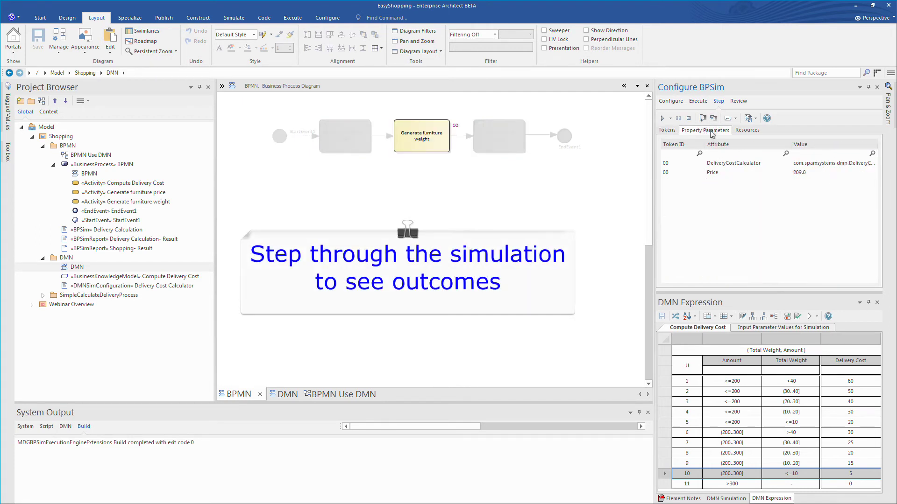
left_click(714, 118)
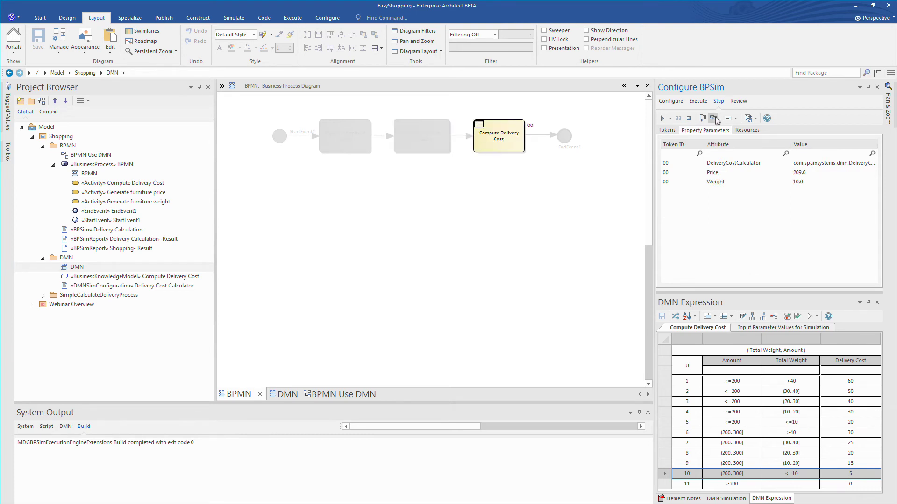
left_click(714, 119)
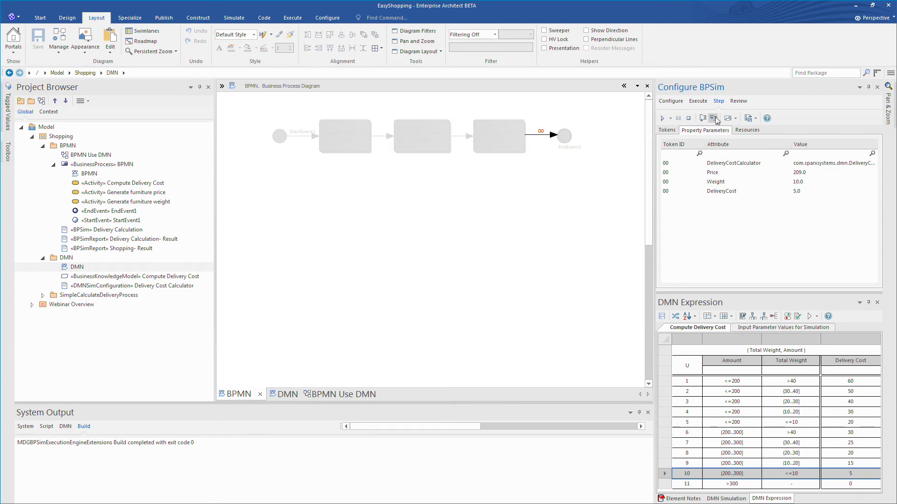
left_click(714, 118)
left_click(710, 175)
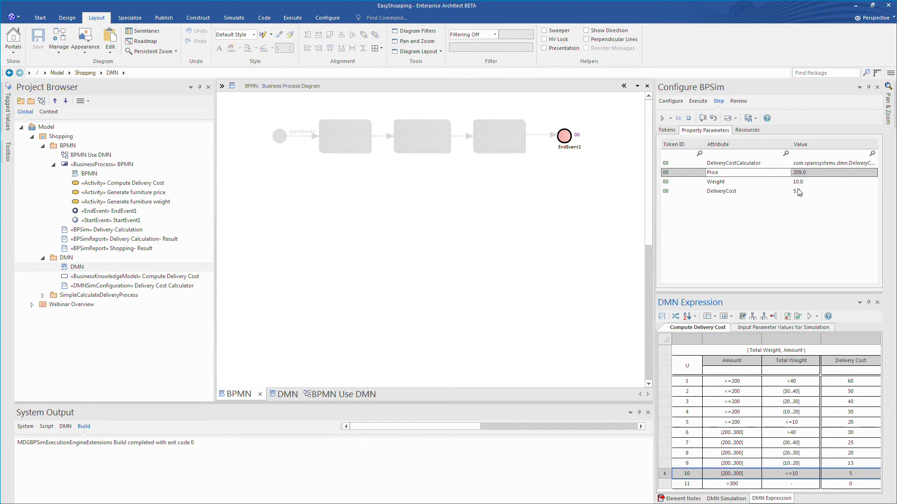
Step tokens 01 and 02 through the process, noting rule 8 and token 02's DeliveryCost 40.0
left_click(715, 117)
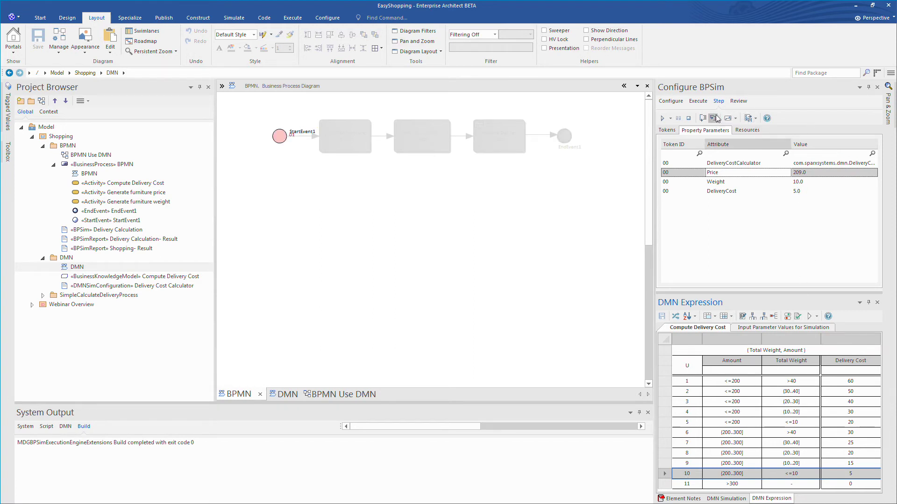
left_click(715, 118)
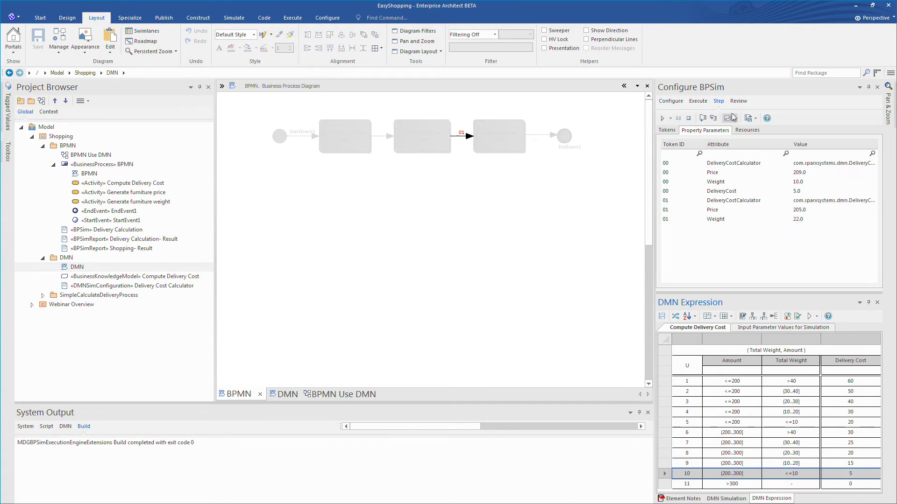
left_click(714, 119)
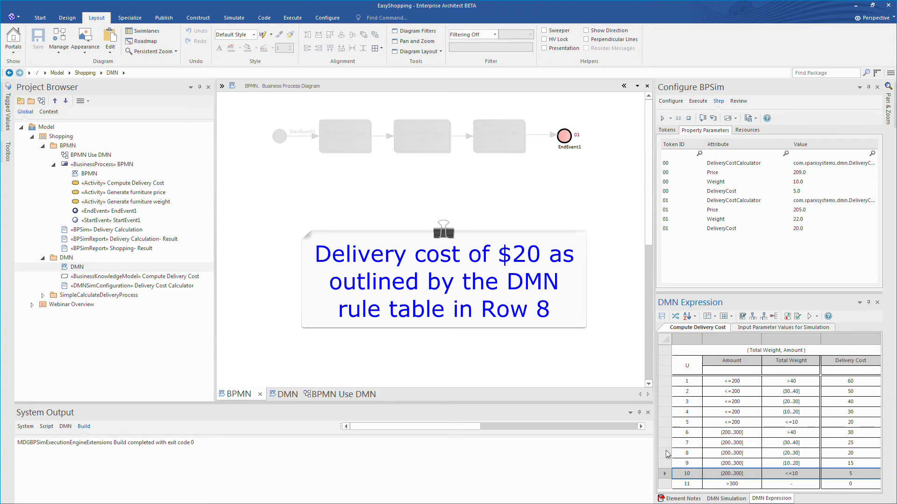
left_click(666, 453)
left_click(714, 118)
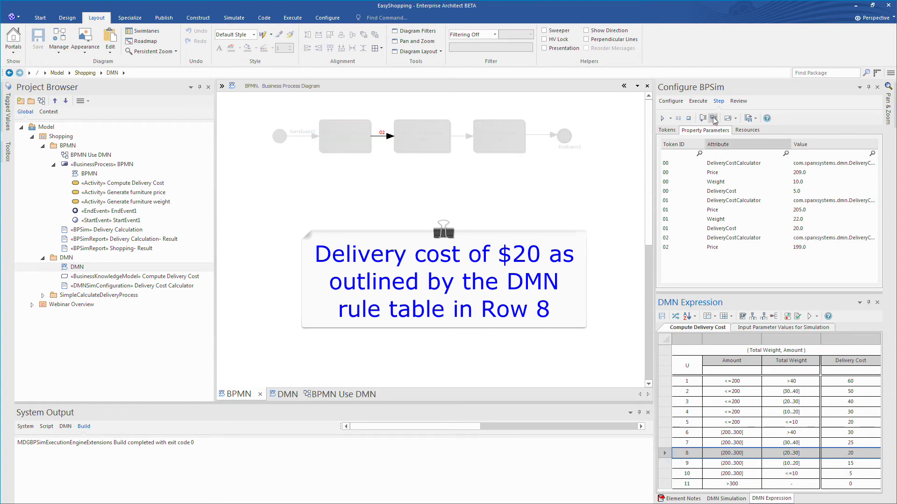
left_click(713, 117)
left_click(712, 118)
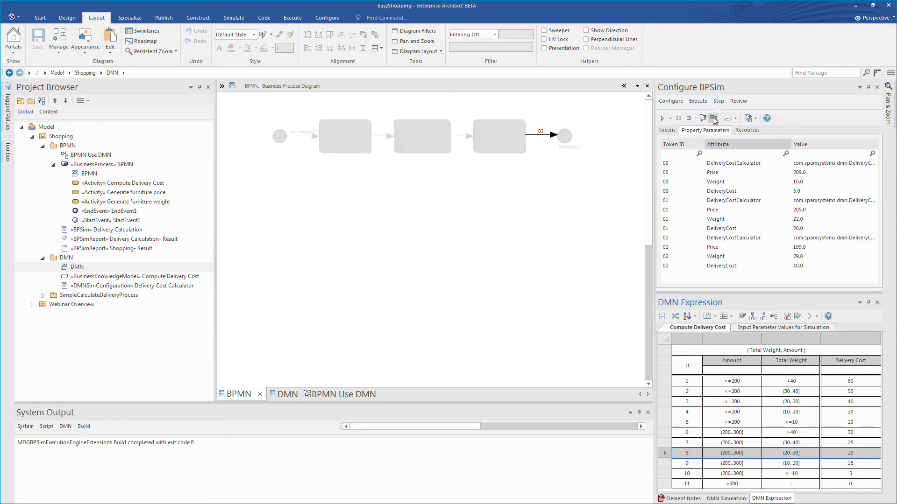
left_click(798, 267)
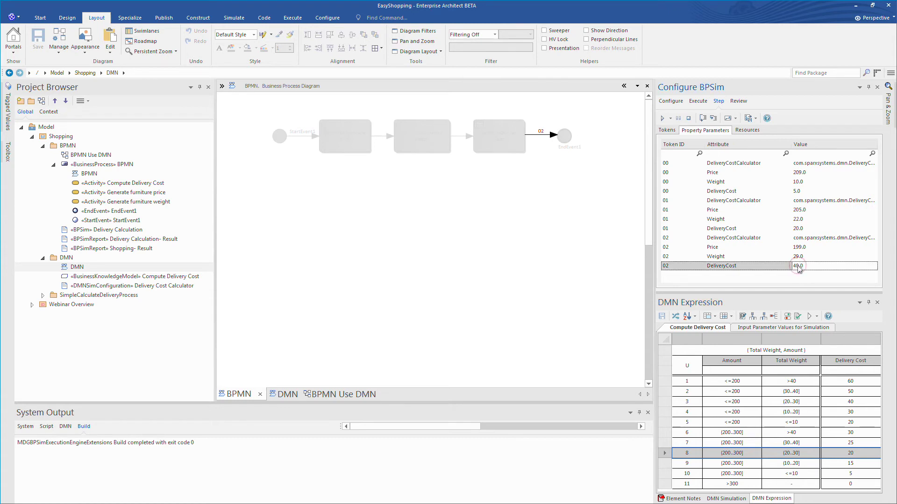
left_click(717, 247)
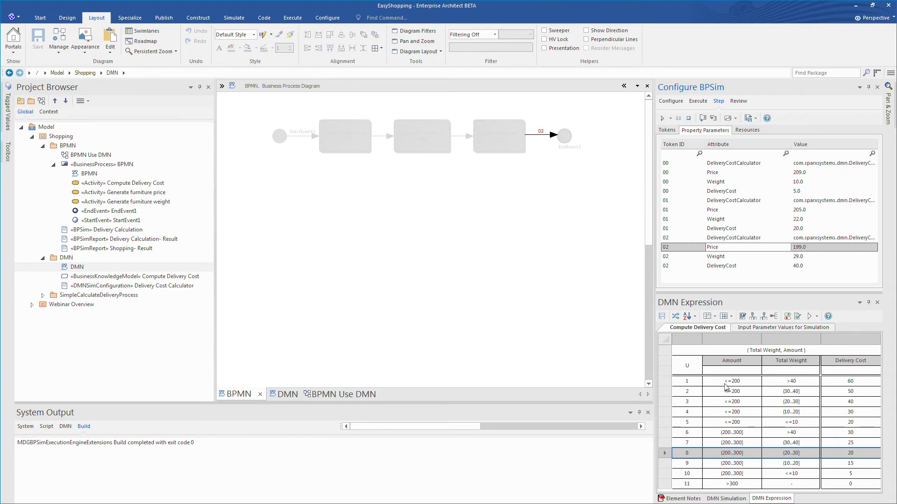
Examine the third decision rule for (20..30] weight, then advance the simulation once more
left_click(797, 402)
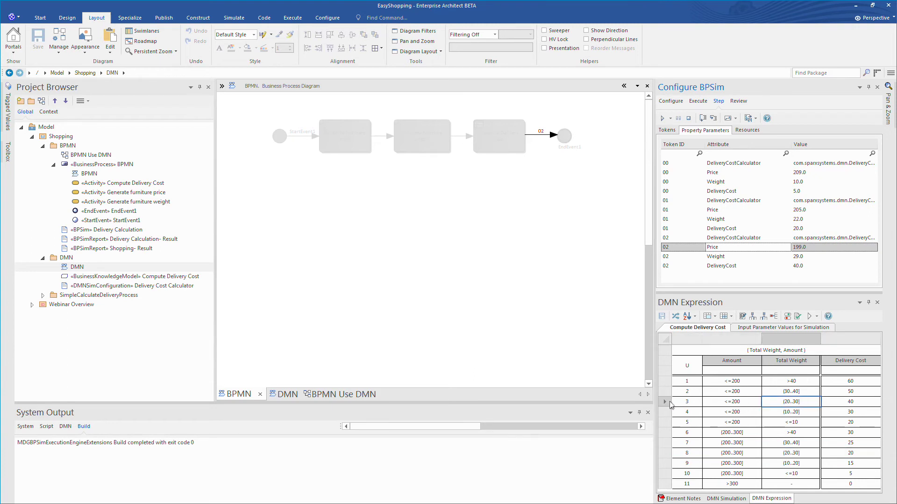
left_click(671, 404)
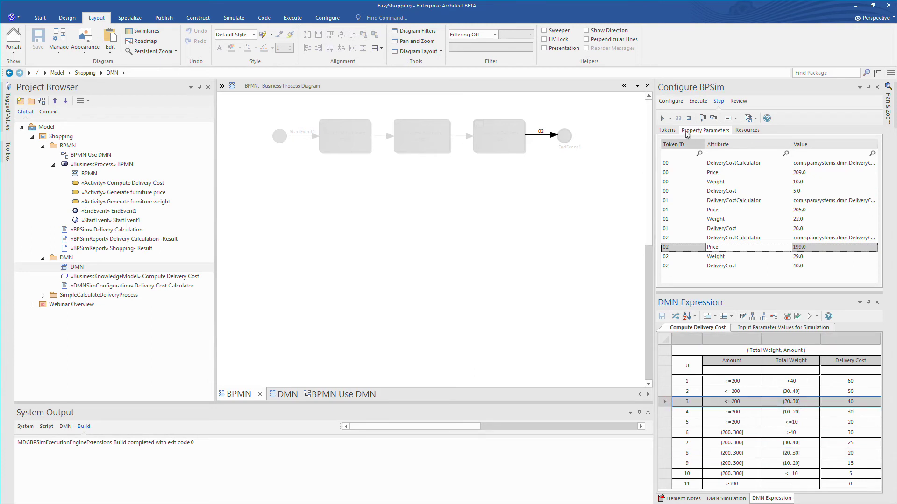
left_click(663, 119)
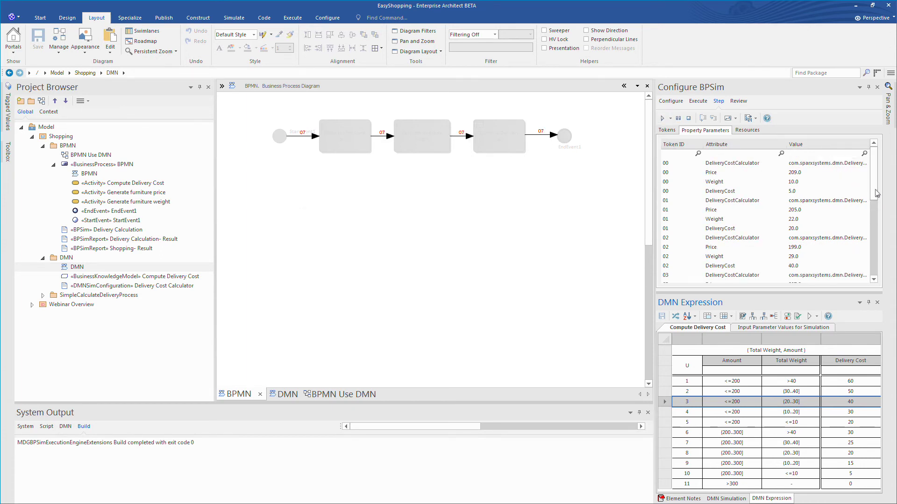
left_click_drag(872, 190, 874, 277)
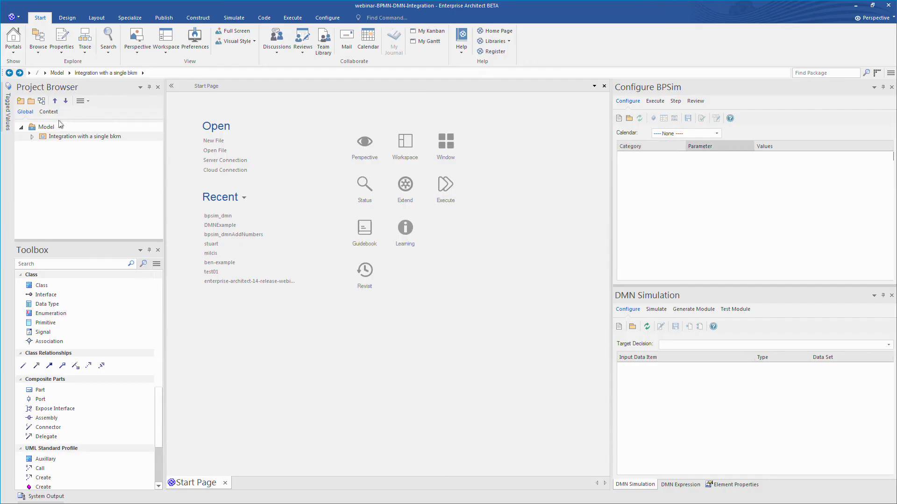
Apply the BPSim perspective and create the BPMN Integrate with DMN Complete Example pattern under Model
left_click(55, 128)
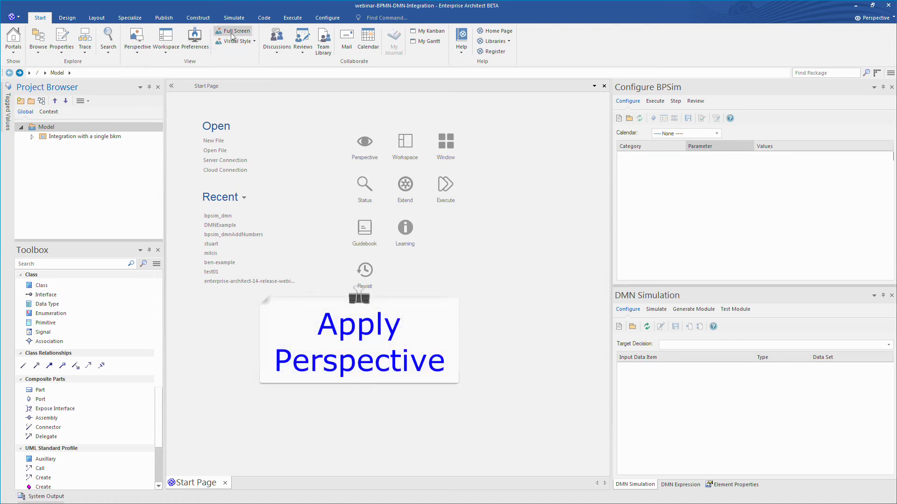
left_click(234, 18)
left_click(366, 43)
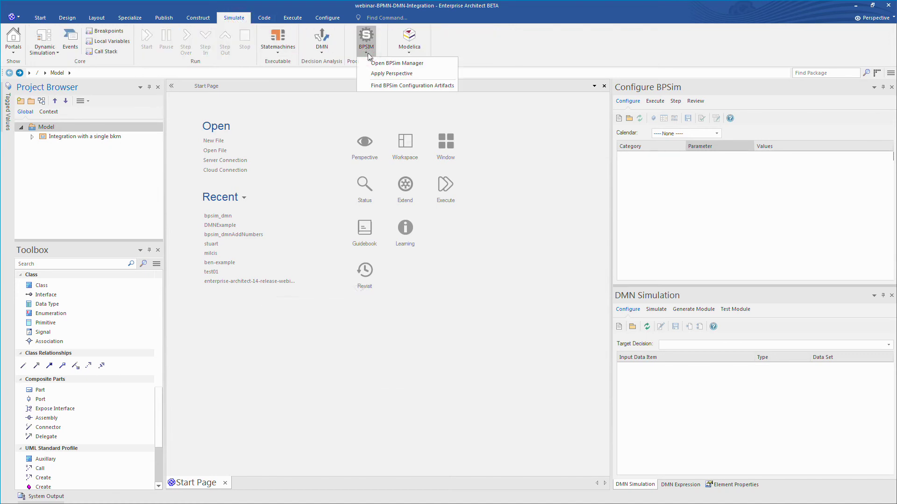
left_click(386, 73)
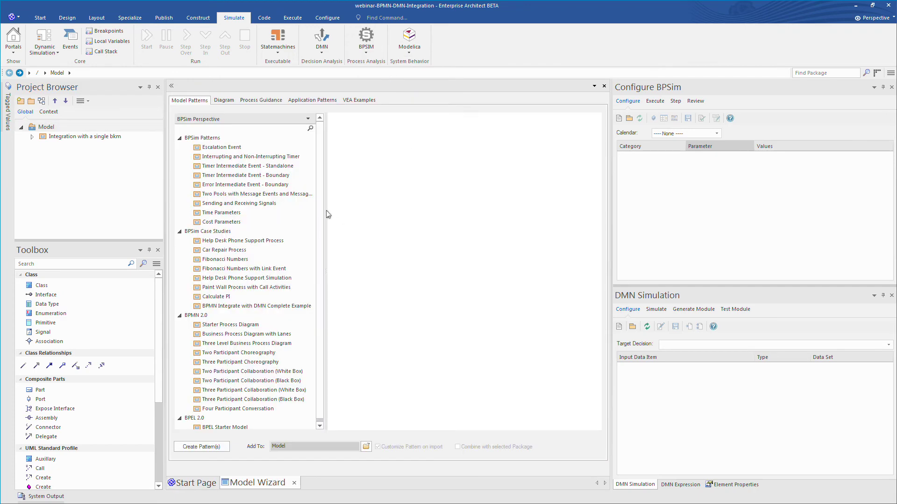
left_click(269, 303)
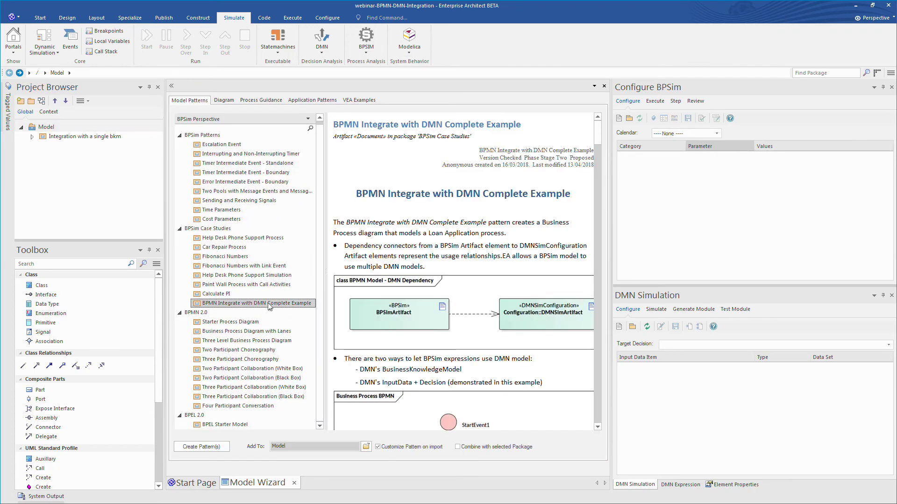
right_click(270, 304)
left_click(306, 310)
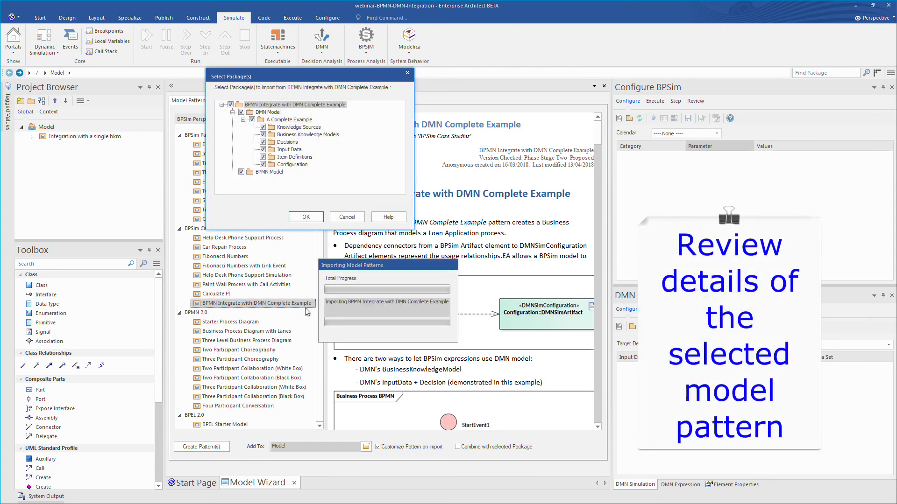
left_click(308, 218)
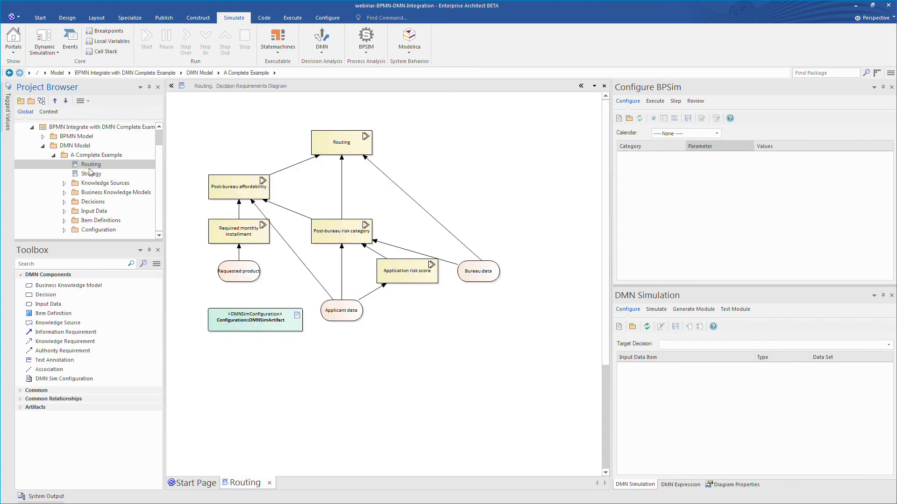
Generate the Strategy diagram's DMNModule Java code to a chosen file and view it
double_click(91, 173)
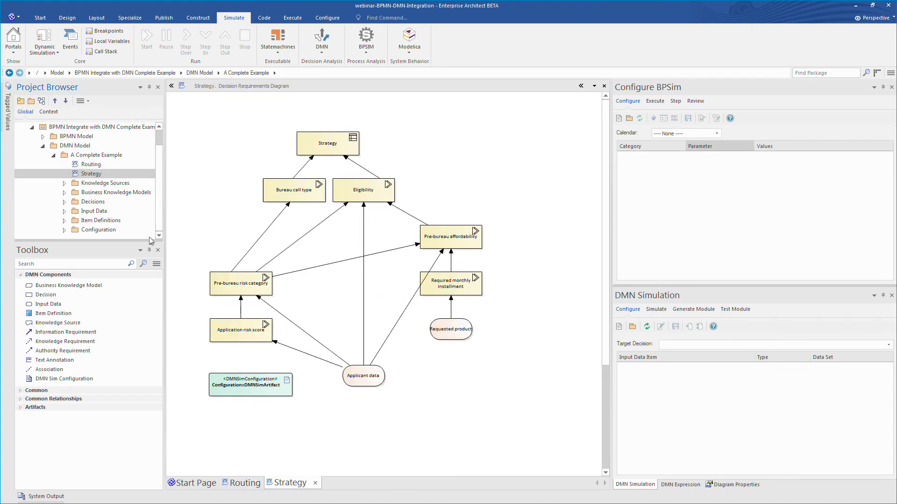
double_click(262, 385)
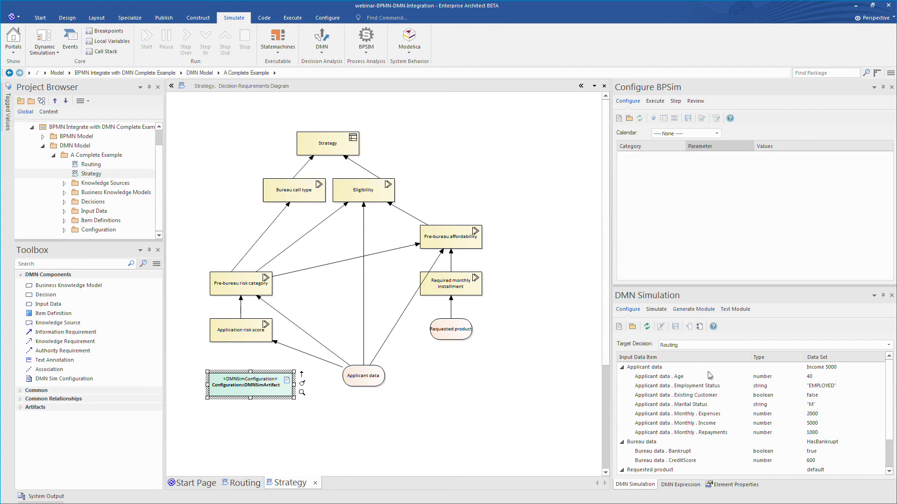
left_click(694, 308)
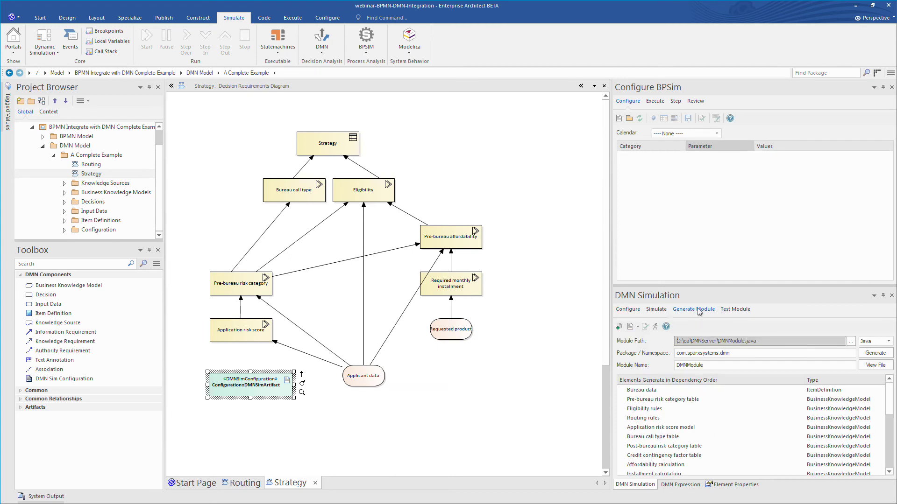
left_click(851, 342)
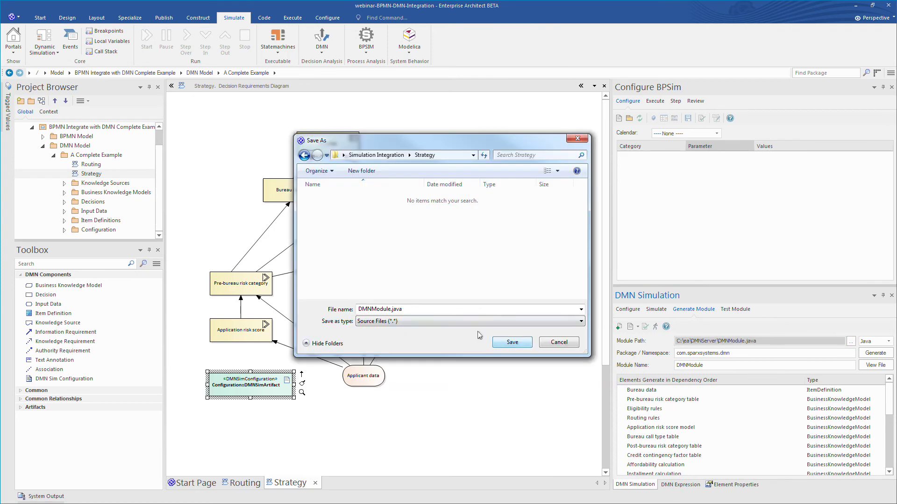
left_click(513, 342)
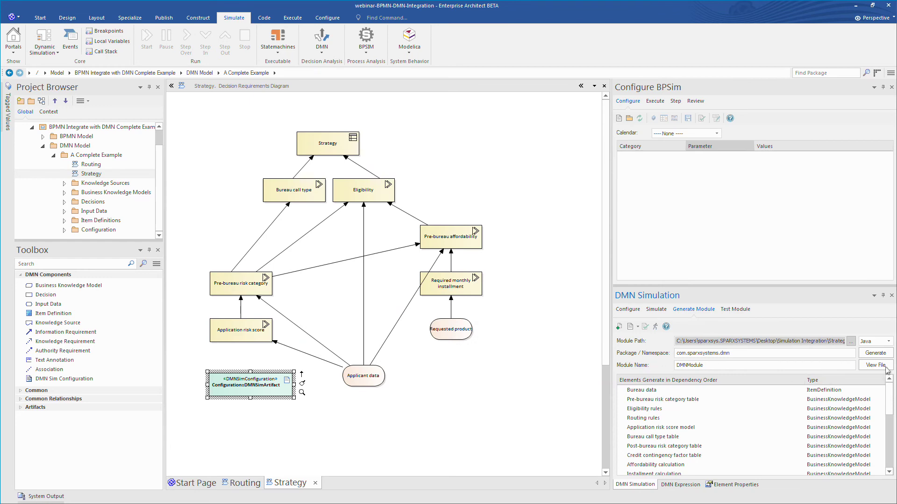
left_click(876, 353)
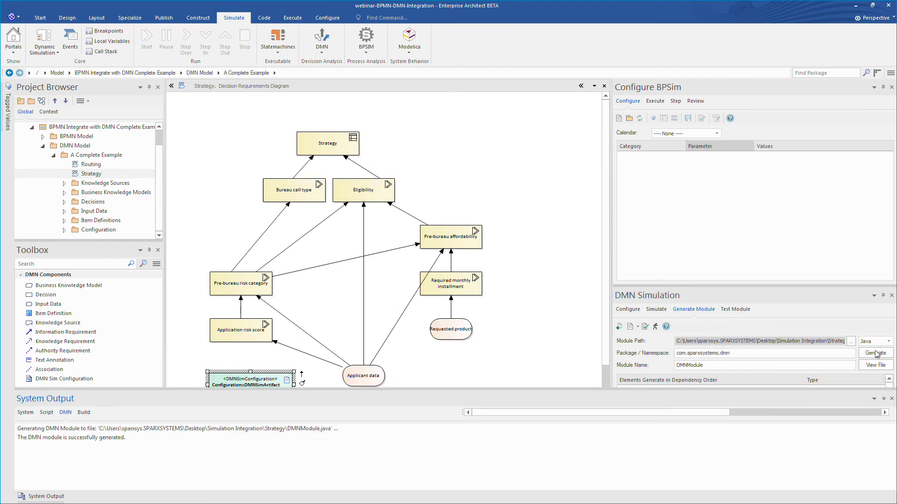
left_click(876, 365)
scroll(533, 193, "down", 10)
scroll(533, 193, "down", 5)
left_click_drag(605, 151, 608, 435)
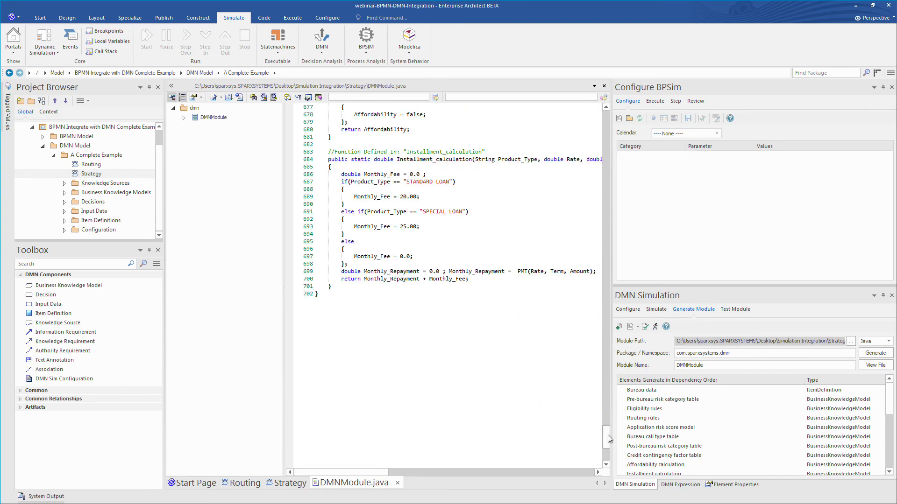
Close the code file, then validate and compile the generated DMN module
left_click(397, 483)
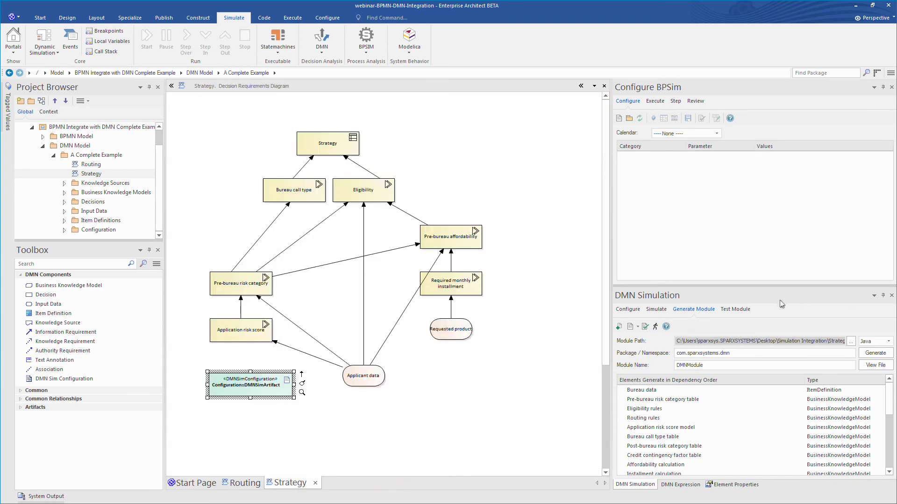
left_click(646, 326)
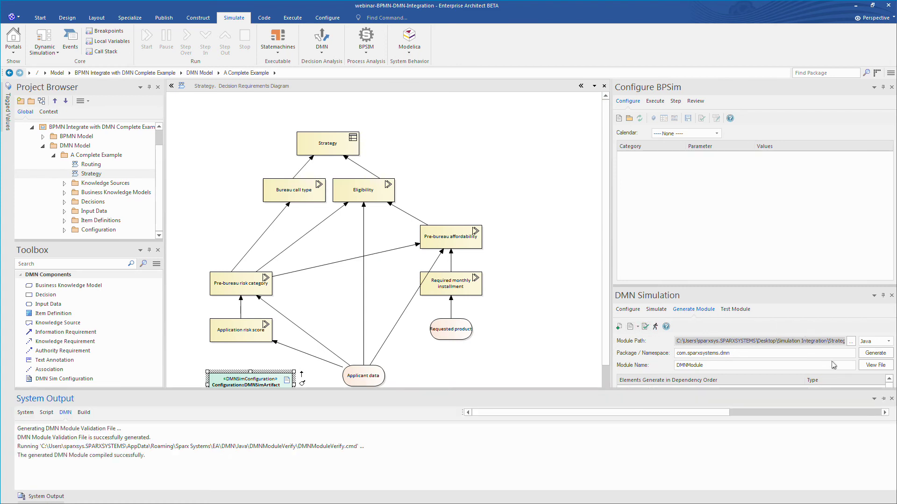
left_click(581, 242)
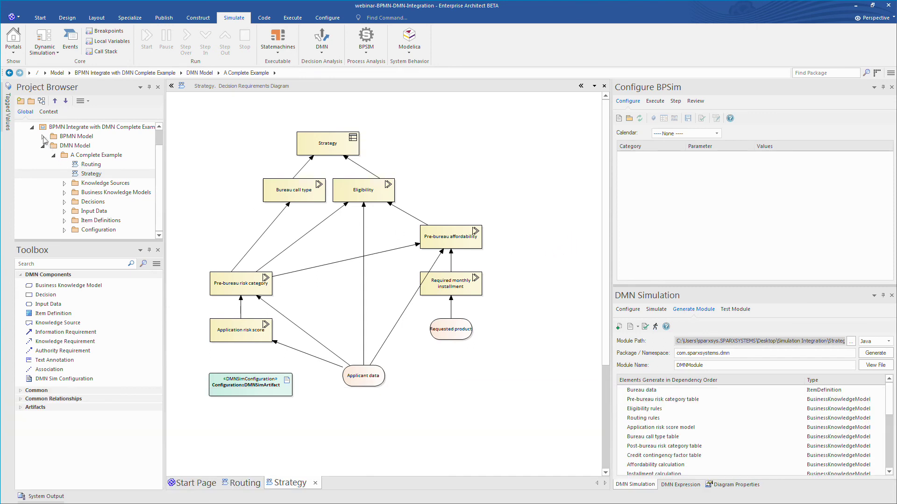
left_click(43, 136)
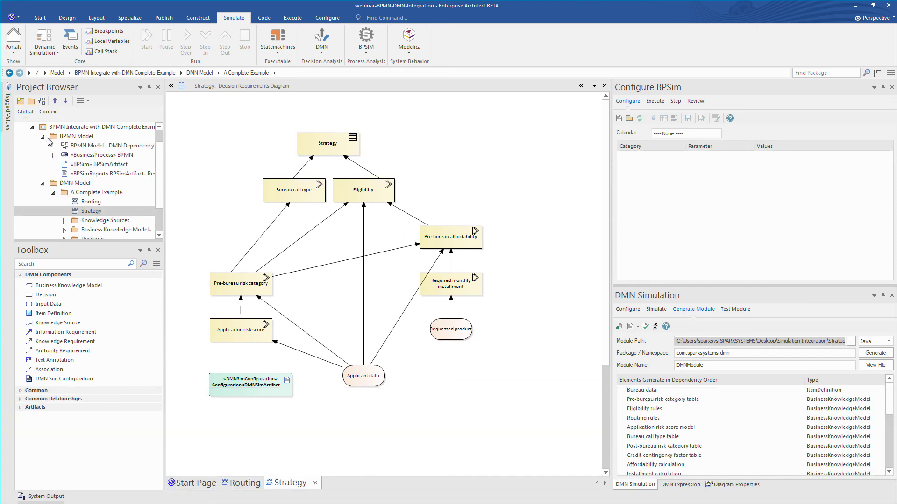
Run the DMN Dependency BPSim artifact with Java expressions, then show the BPMN process diagram
double_click(84, 145)
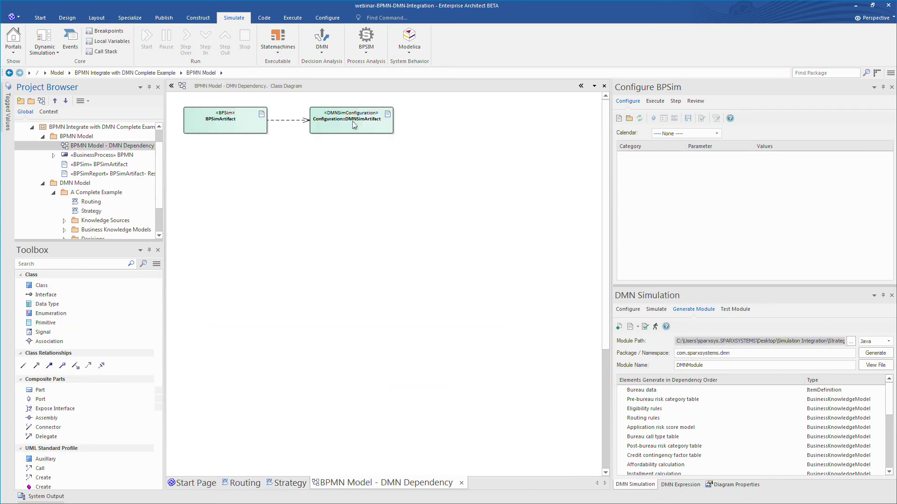
left_click(240, 121)
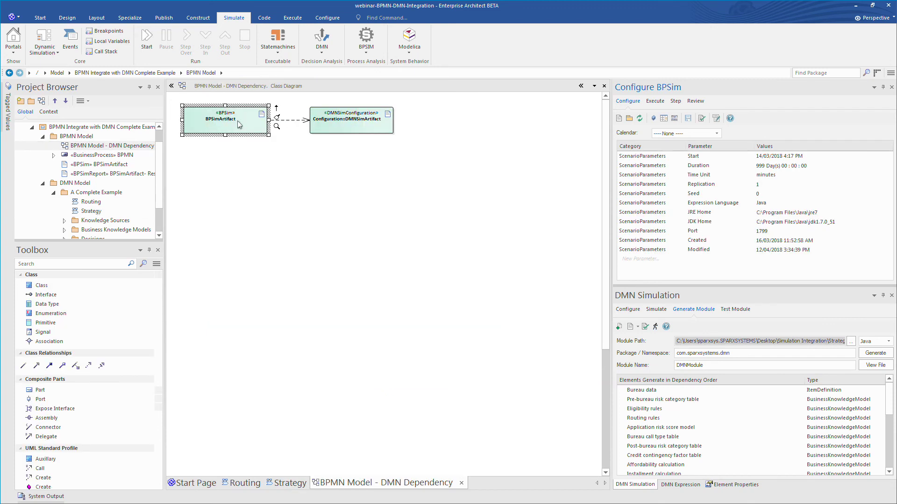
left_click(768, 204)
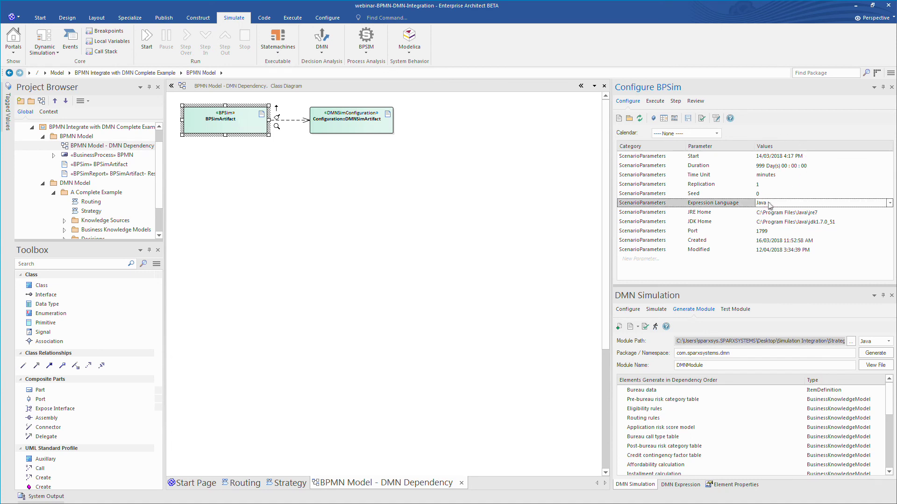
left_click(654, 101)
left_click(619, 118)
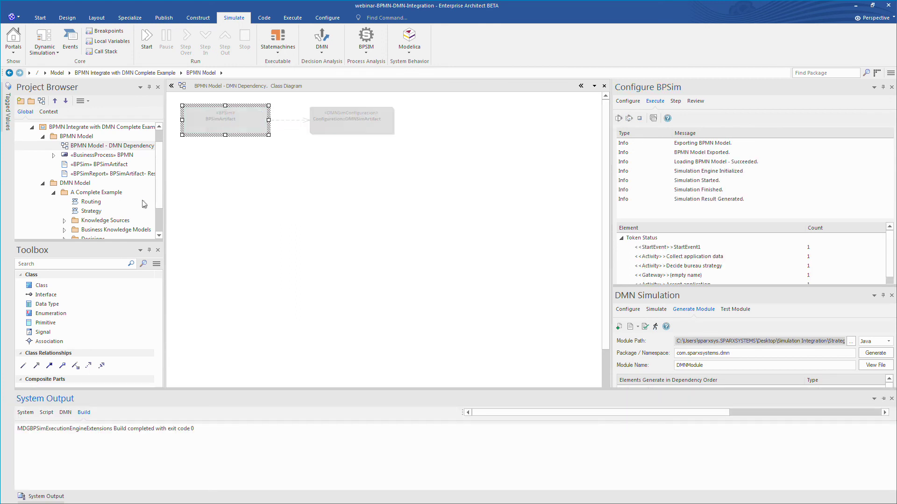
left_click(53, 155)
double_click(89, 137)
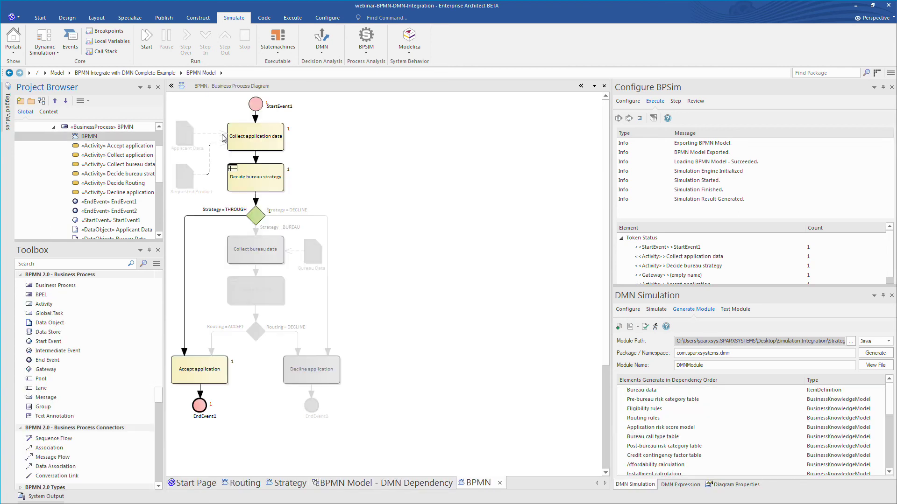
Step token 0 through Decide bureau strategy to the strategy gateway
left_click(676, 101)
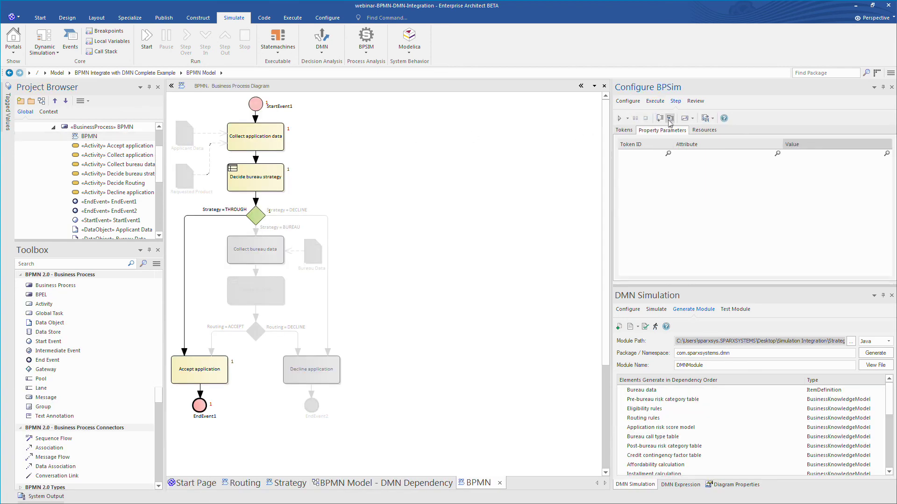
left_click(670, 118)
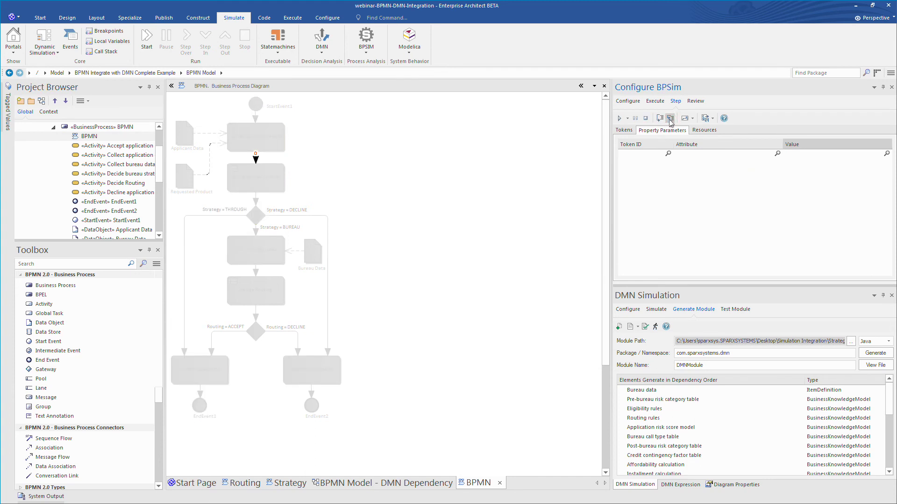
left_click(669, 119)
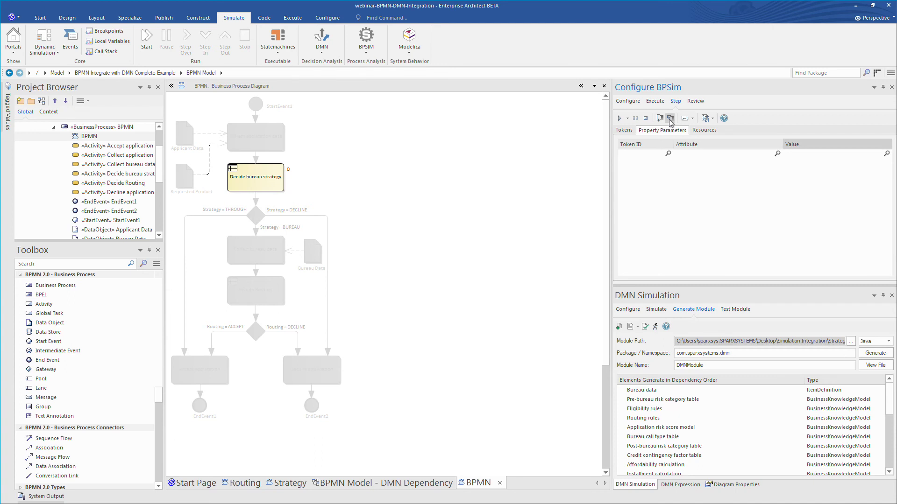
left_click(669, 118)
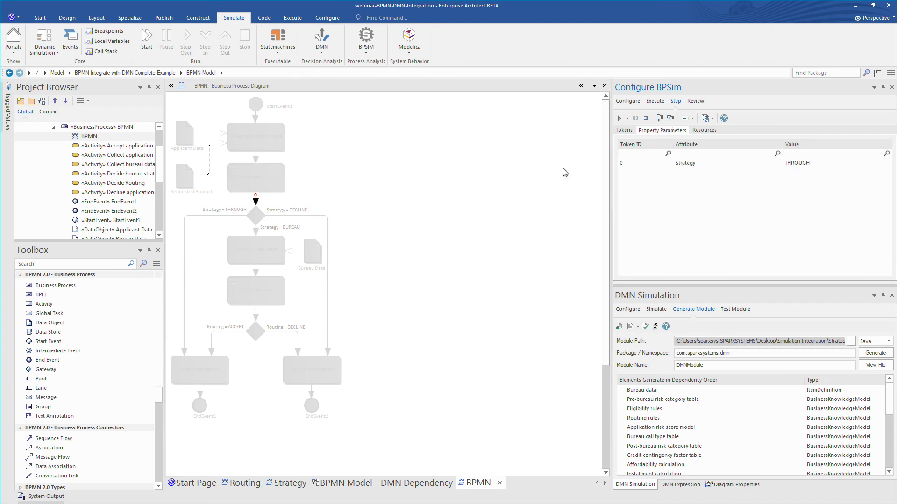
left_click(269, 174)
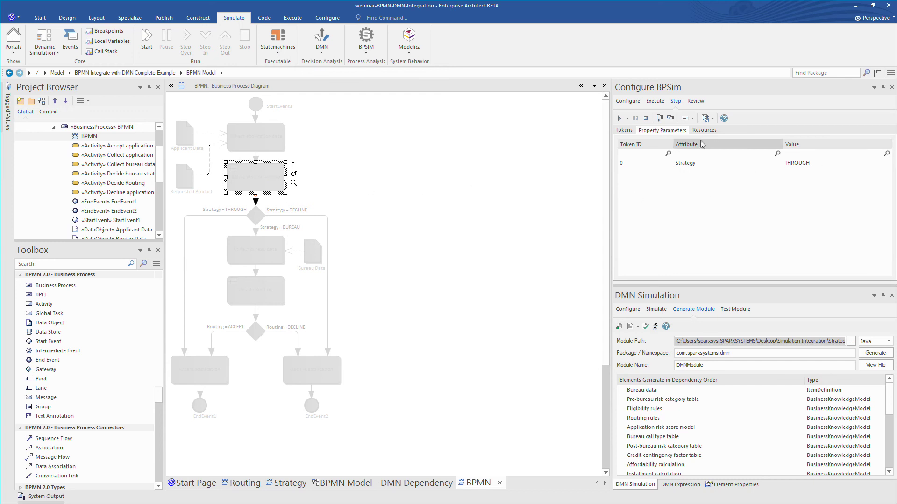
Advance token 0 along the THROUGH flow to EndEvent1, then stop the simulation
left_click(672, 118)
left_click(671, 118)
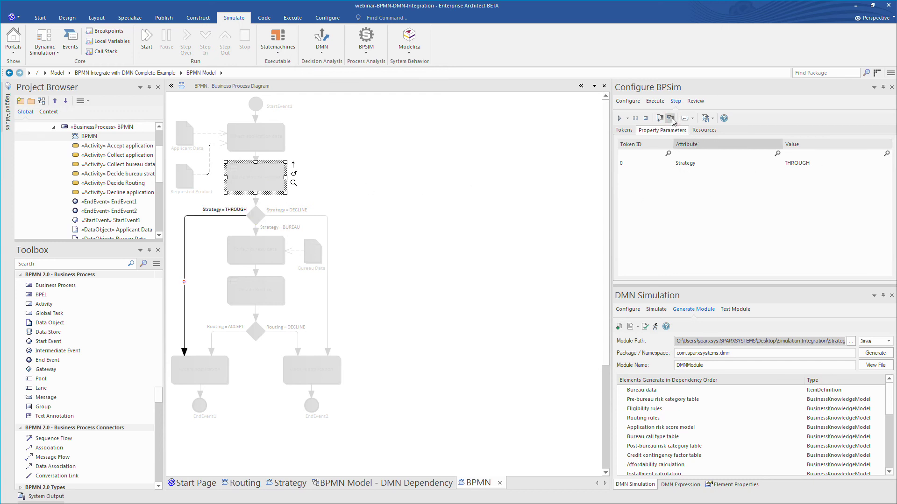
left_click(671, 119)
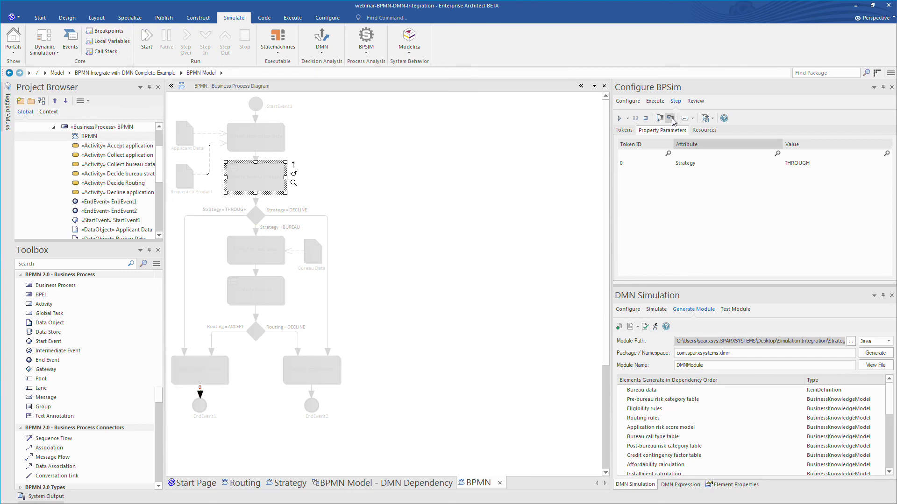
left_click(671, 118)
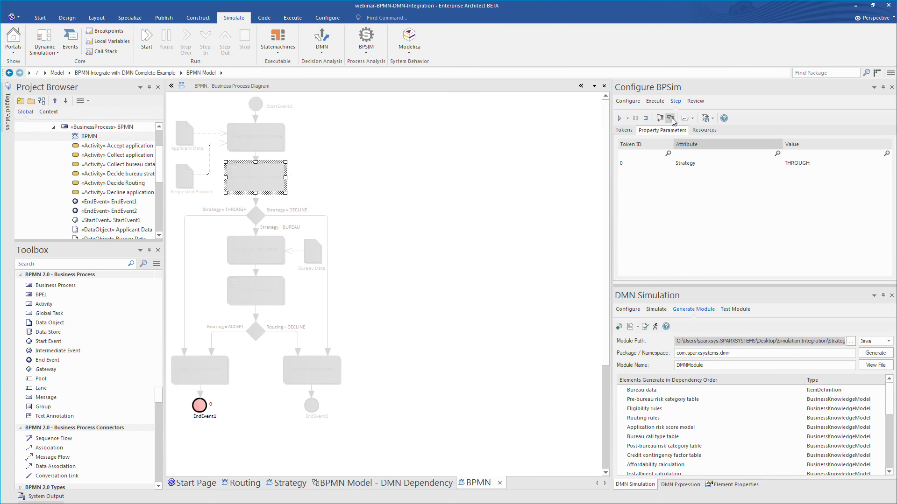
left_click(645, 118)
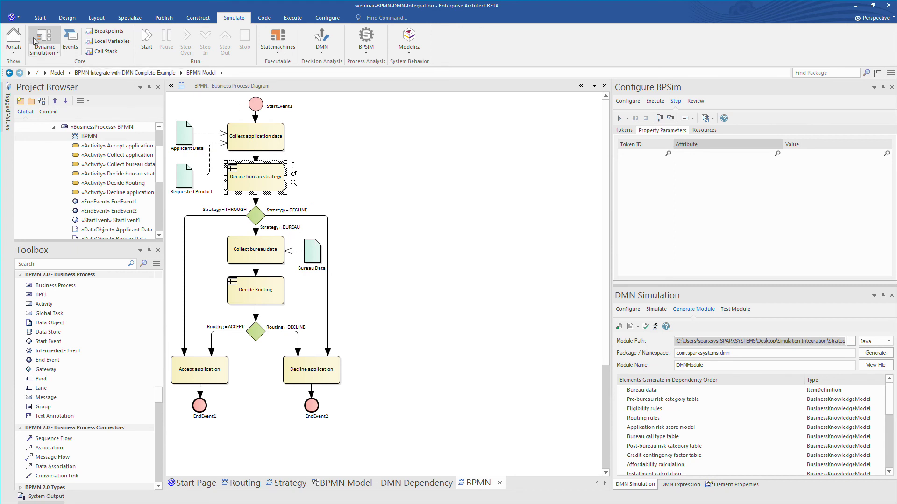
Change Existing_Customer from false to true in the Applicant Data object's notes
left_click(12, 17)
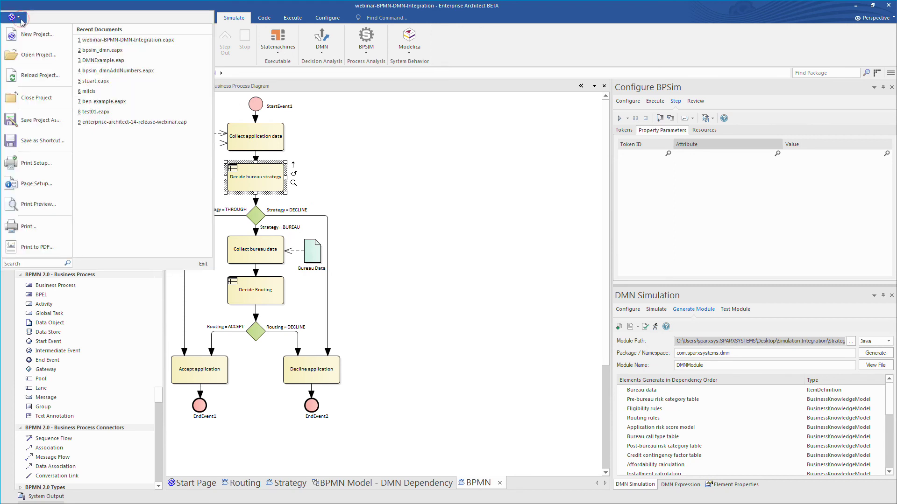
left_click(35, 264)
type("not")
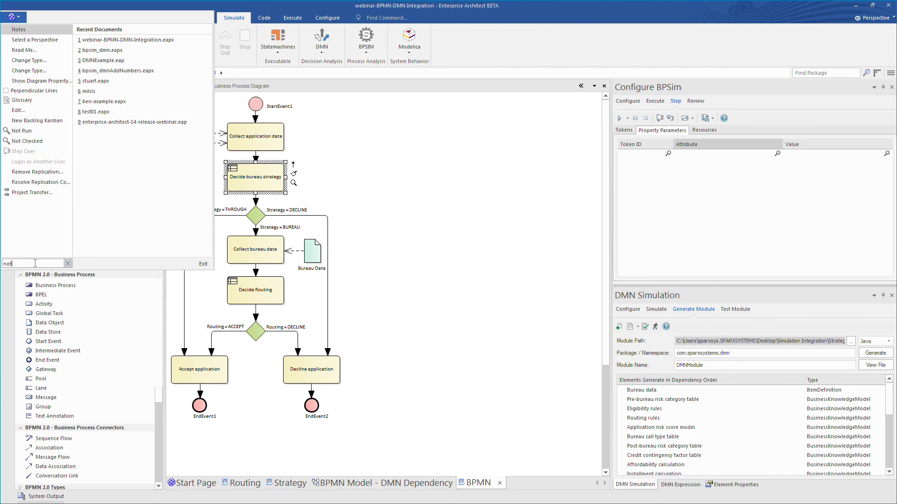
key("Return")
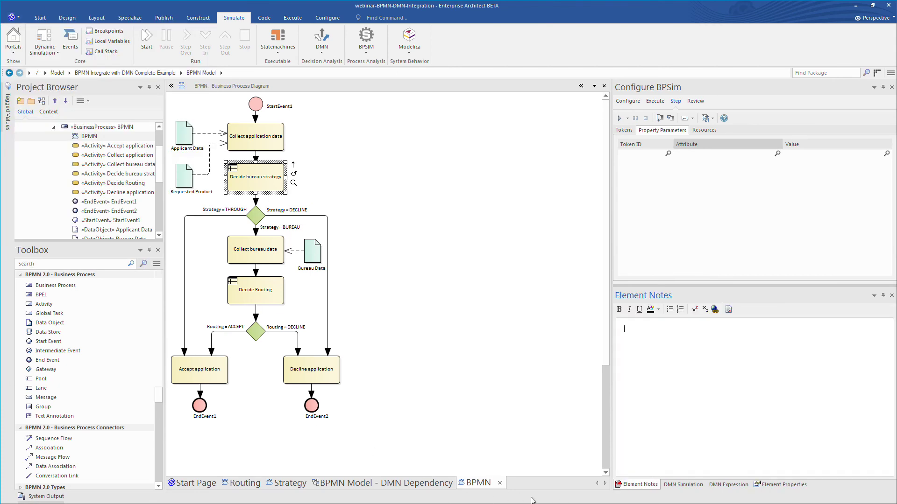
left_click(182, 141)
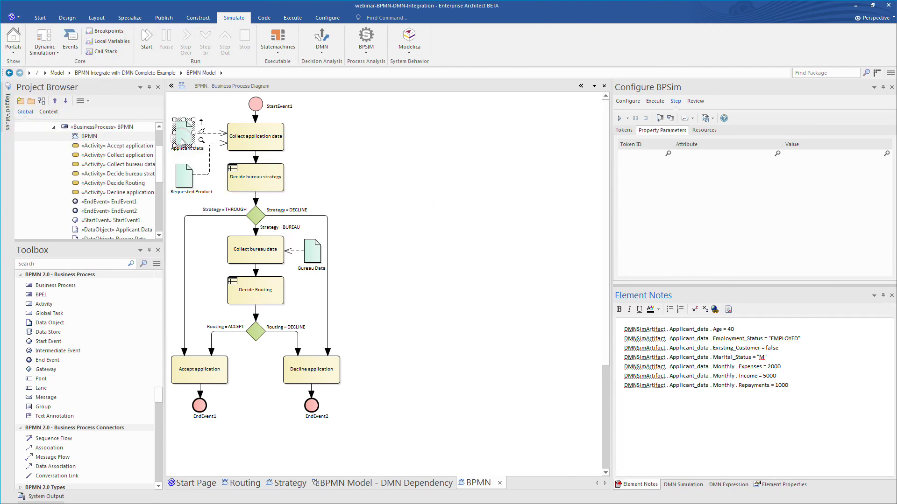
double_click(772, 348)
type("t")
Rebuild the BPSim simulation with the edited applicant data and start a stepped run
left_click(655, 101)
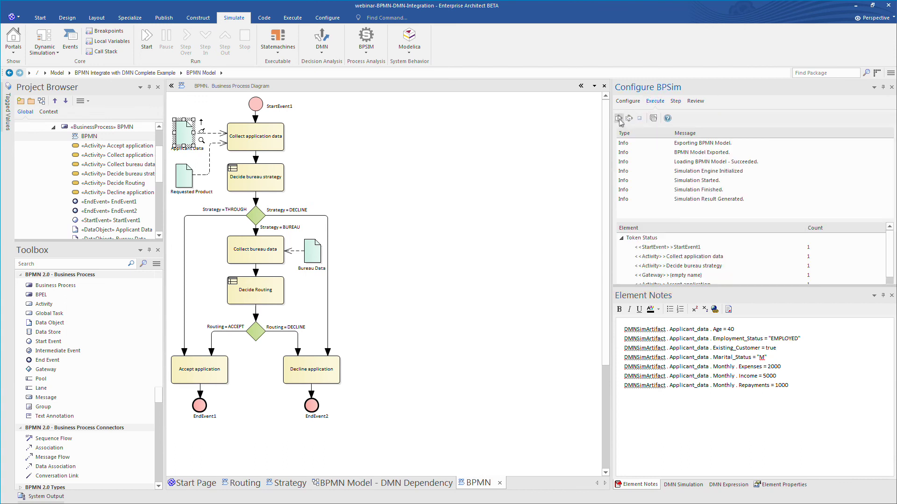
left_click(620, 119)
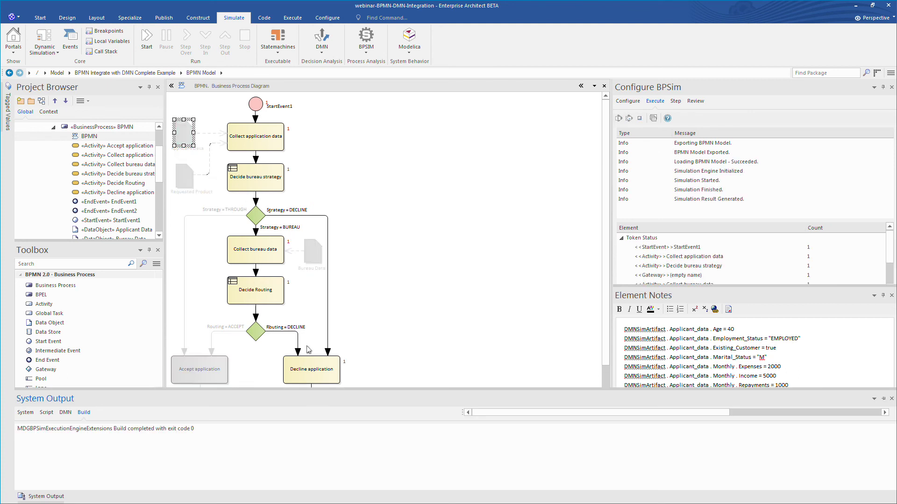
left_click(676, 101)
left_click(669, 118)
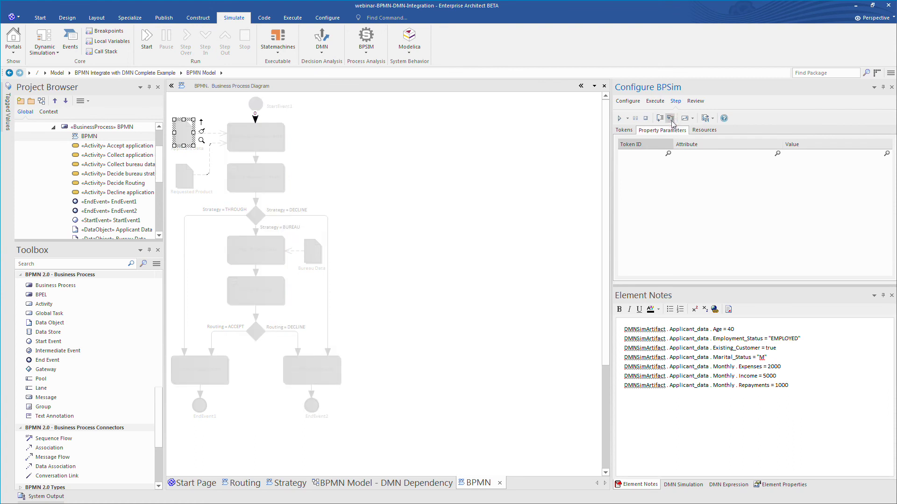
Step the token via BUREAU and Routing DECLINE to Decline application's end event, then stop
left_click(670, 118)
left_click(670, 117)
left_click(670, 118)
left_click(671, 118)
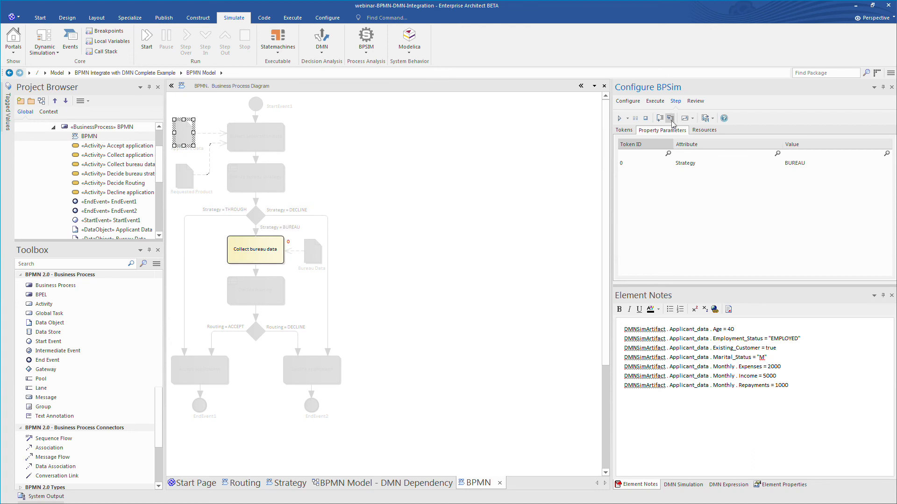
left_click(671, 118)
left_click(671, 117)
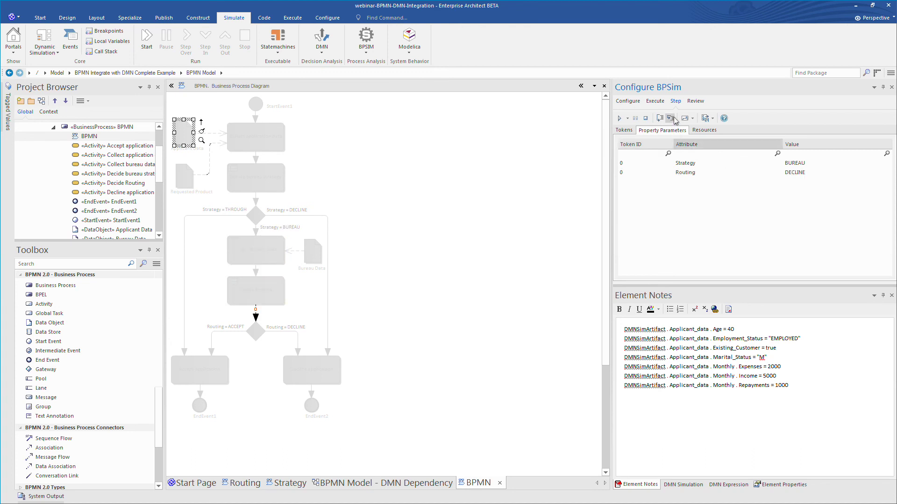
left_click(670, 118)
left_click(671, 118)
left_click(670, 117)
left_click(671, 118)
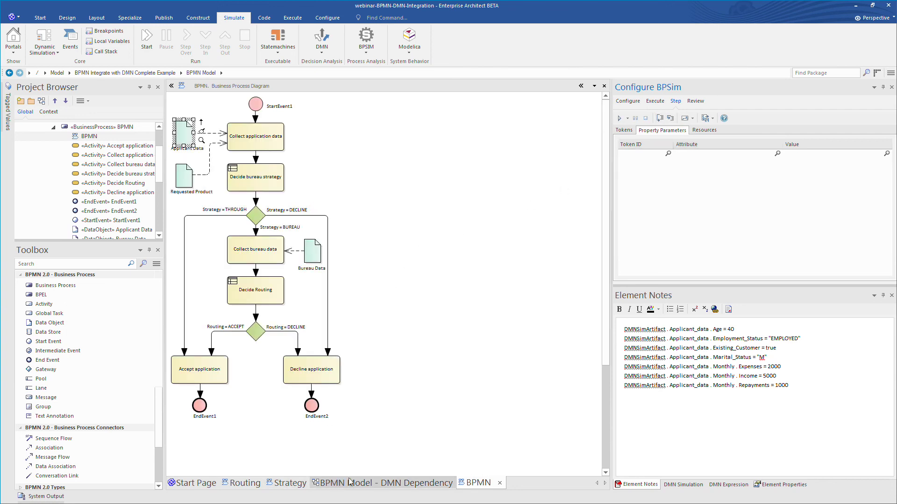
Bind DMNSimConfiguration's Applicant data input to the «DataObject» Applicant Data from the BPMN model
left_click(290, 483)
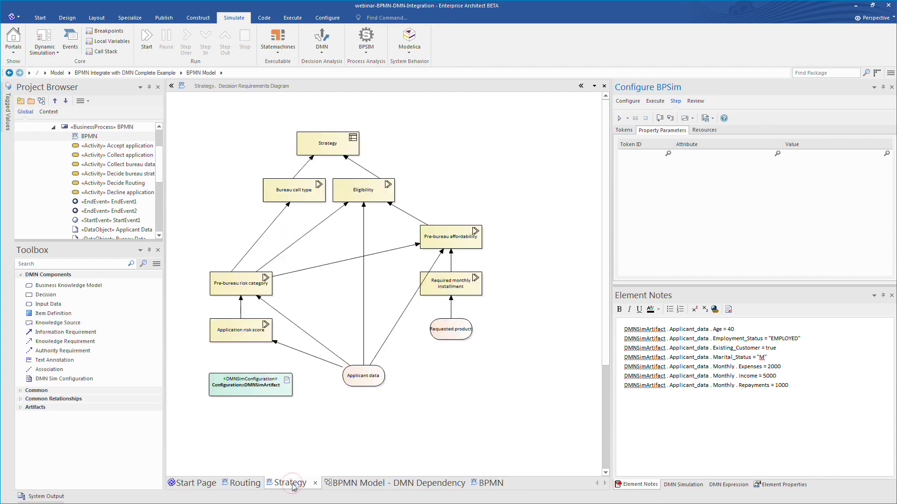
left_click(281, 384)
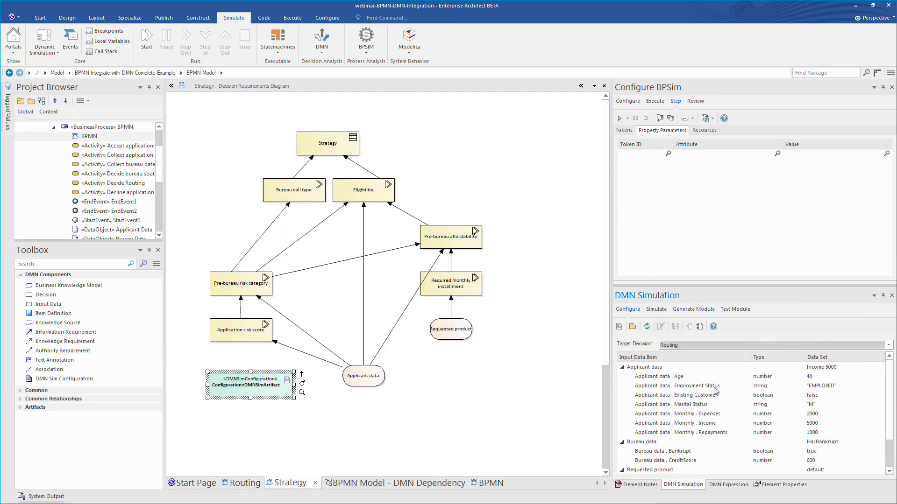
left_click(712, 367)
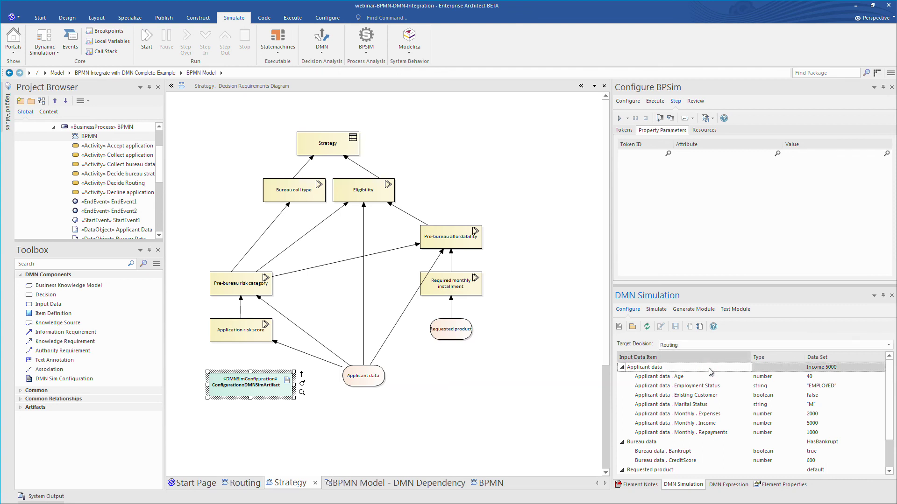
left_click(689, 327)
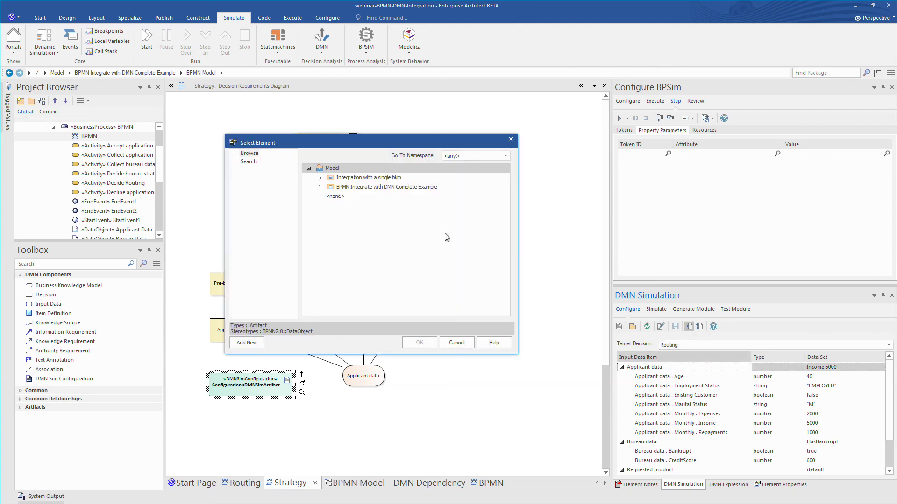
left_click(320, 188)
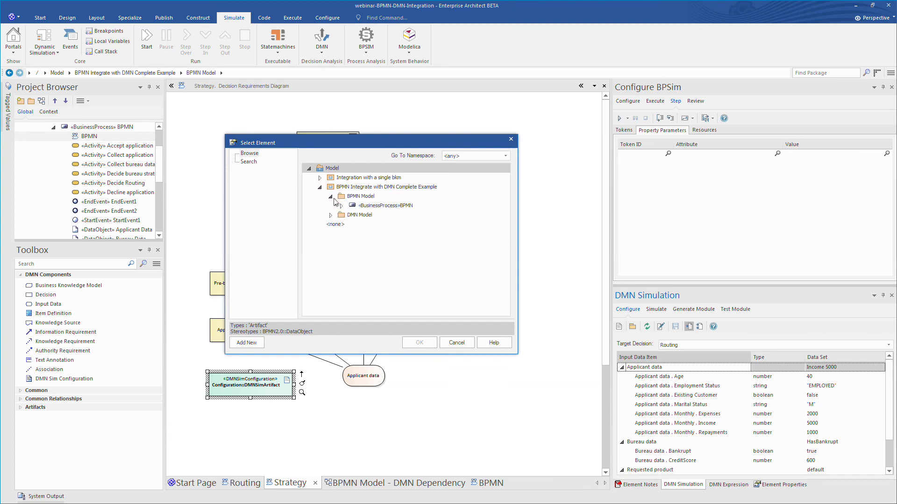
left_click(342, 206)
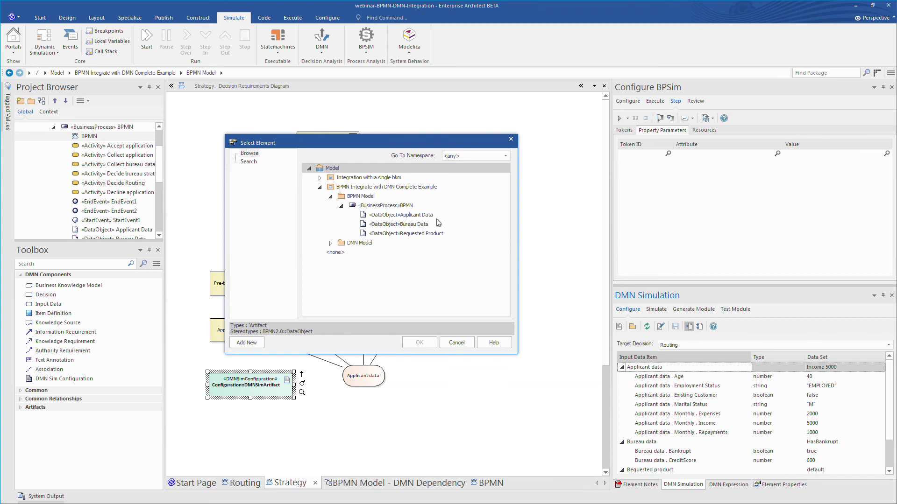
left_click(418, 214)
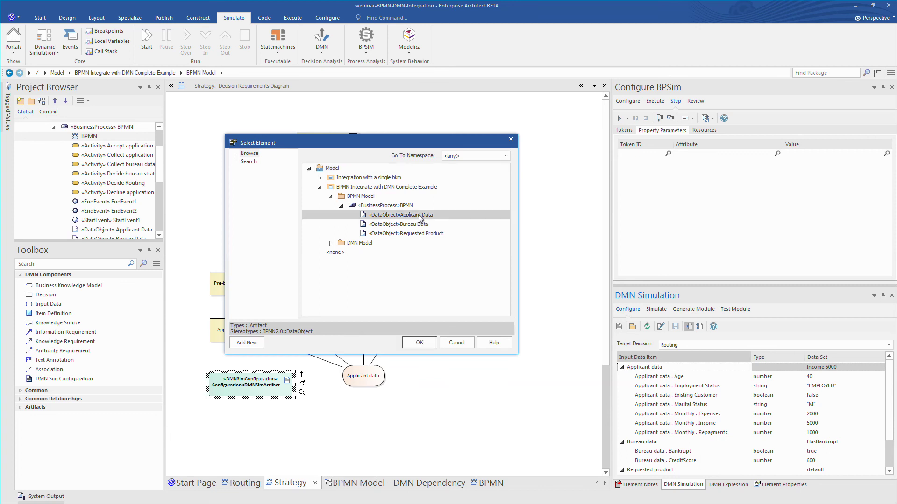
left_click(419, 343)
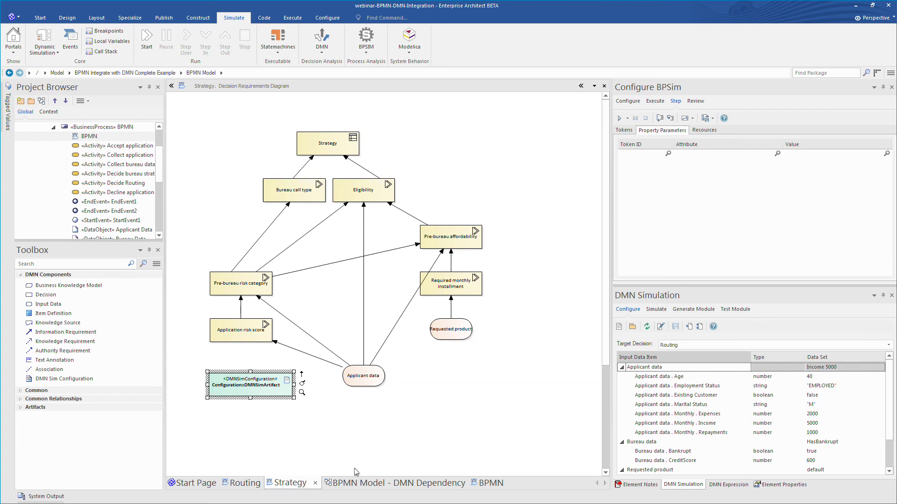
Show Applicant Data's element notes on the BPMN diagram and place the caret in the text
left_click(490, 483)
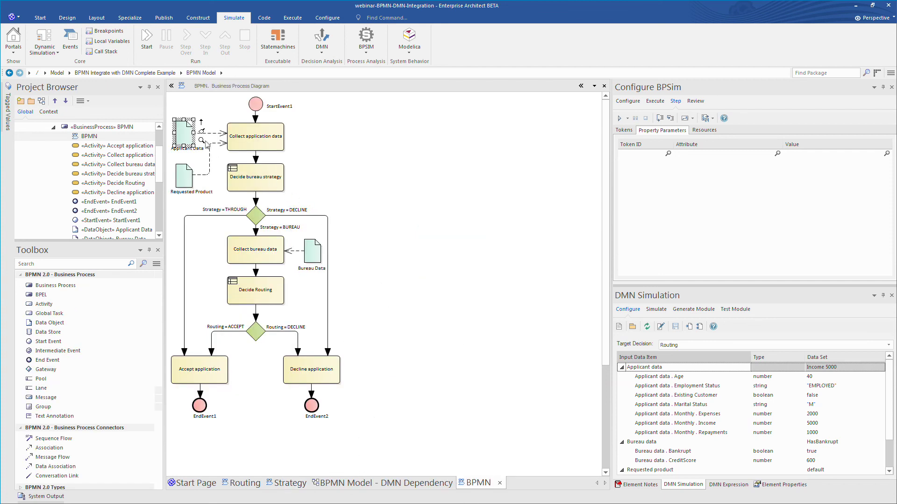
left_click(185, 132)
left_click(633, 484)
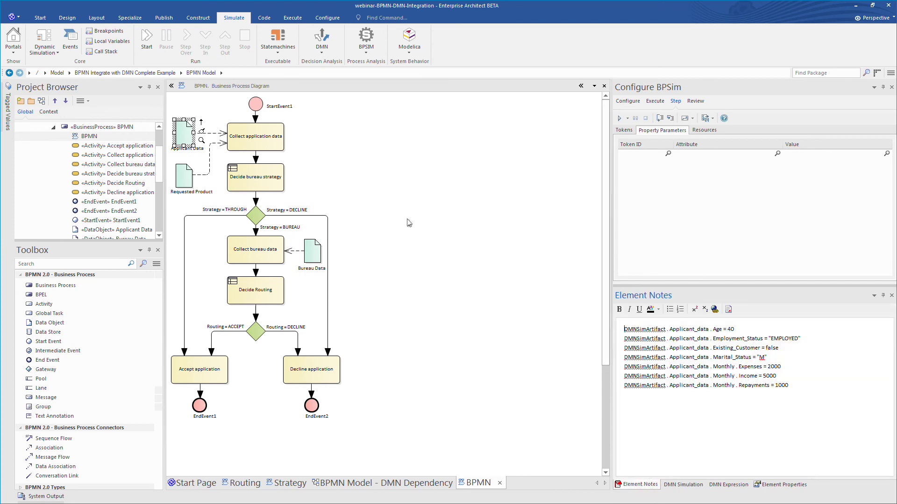
left_click(798, 397)
key("ctrl+a")
left_click(795, 424)
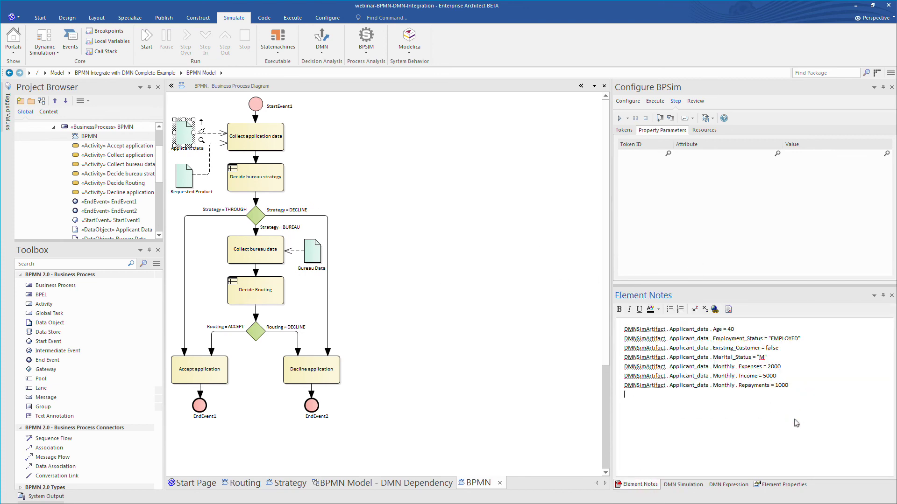